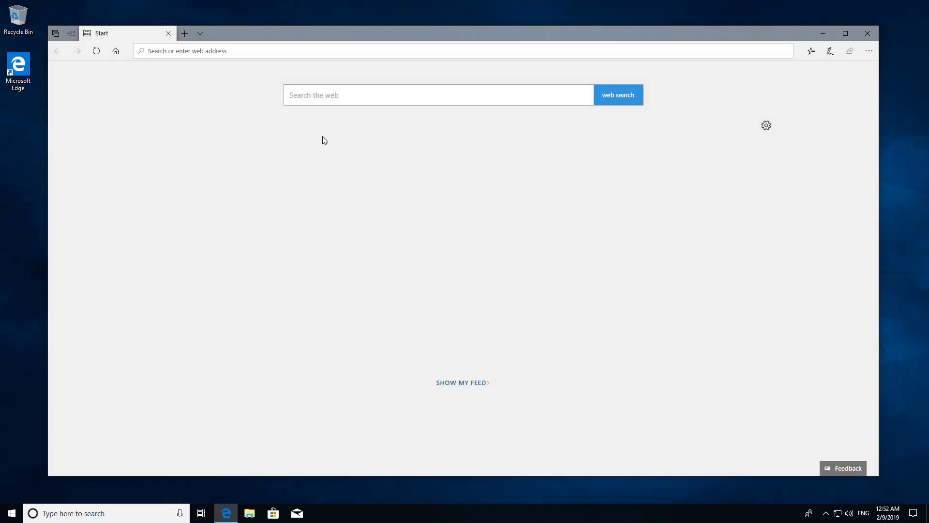
Search Bing for 'windows 10' from the Edge start page.
left_click(325, 100)
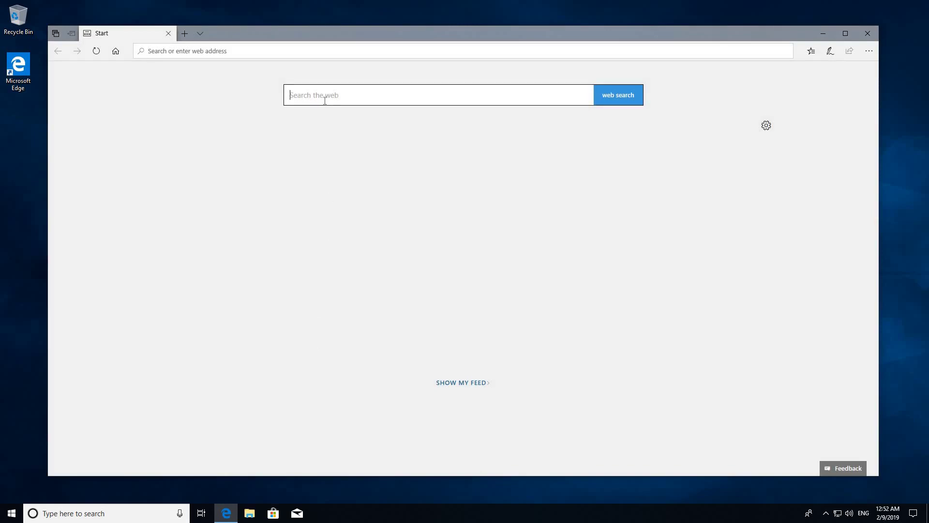
type("windows ")
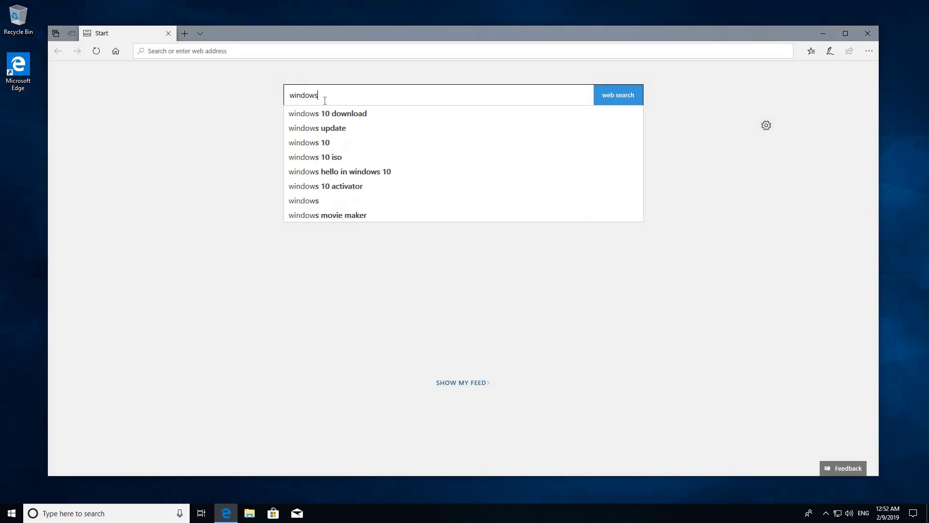
type("10")
key("Return")
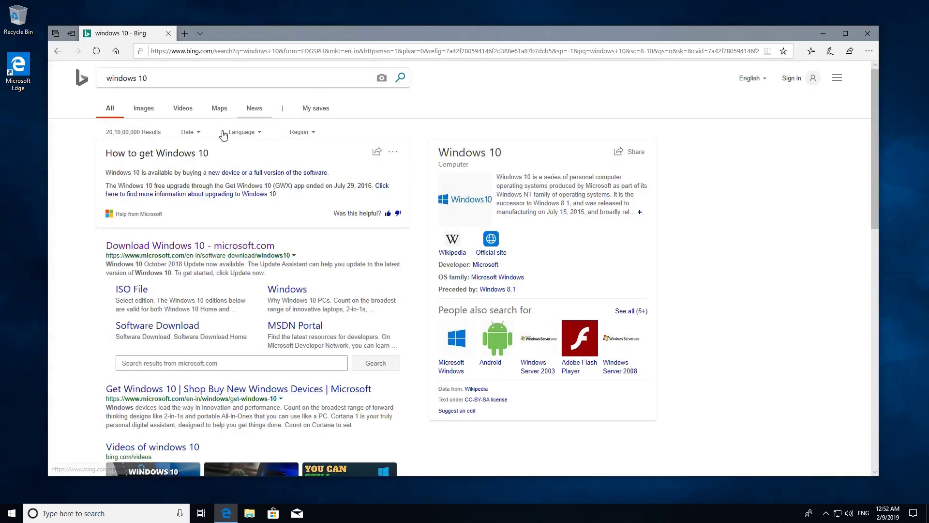
Save MediaCreationTool1809.exe from Microsoft's Download Windows 10 page and show it in its folder.
left_click(139, 249)
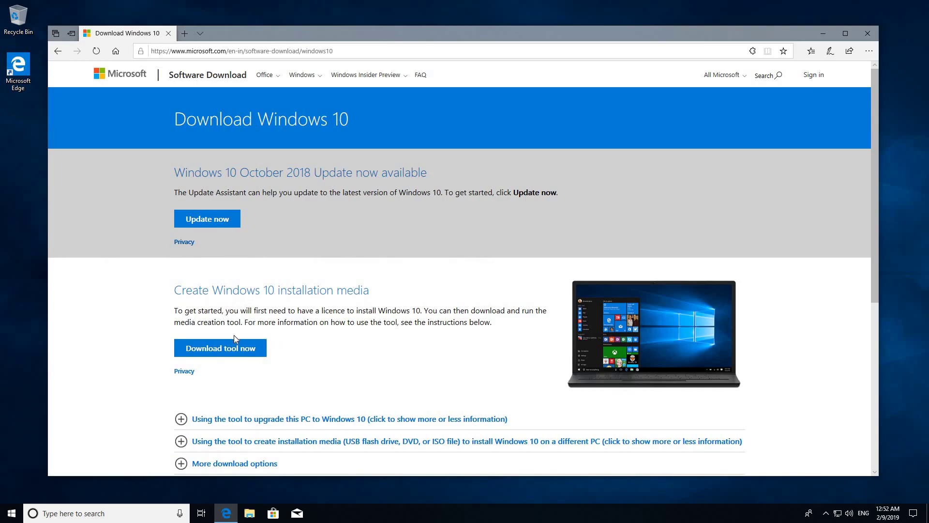
left_click(220, 351)
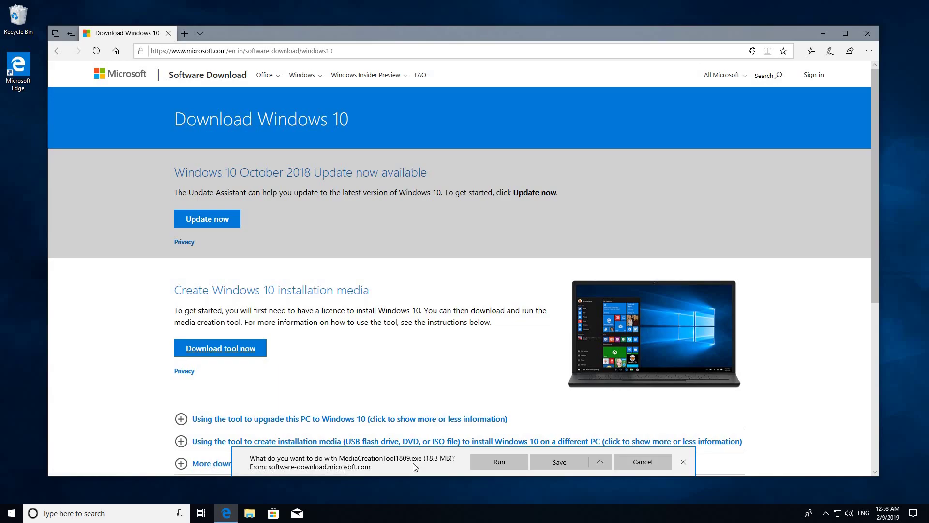
left_click(560, 460)
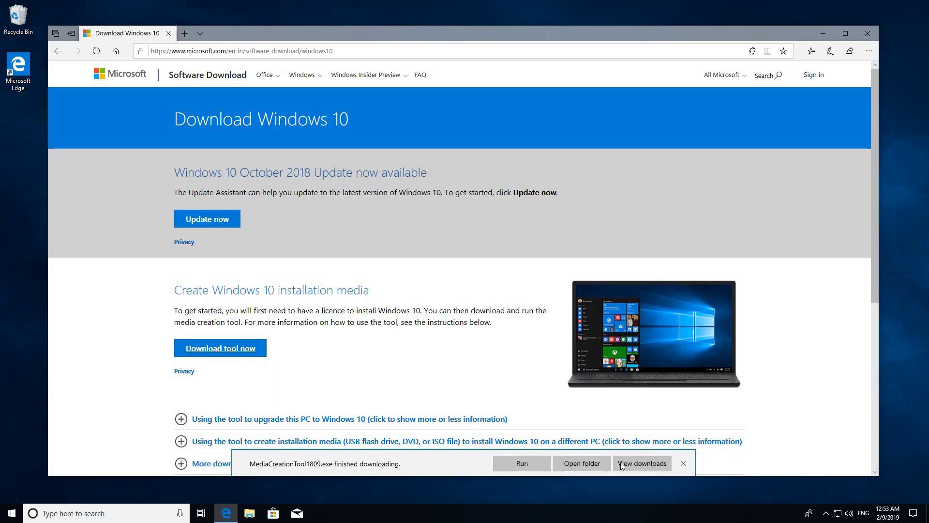
left_click(579, 463)
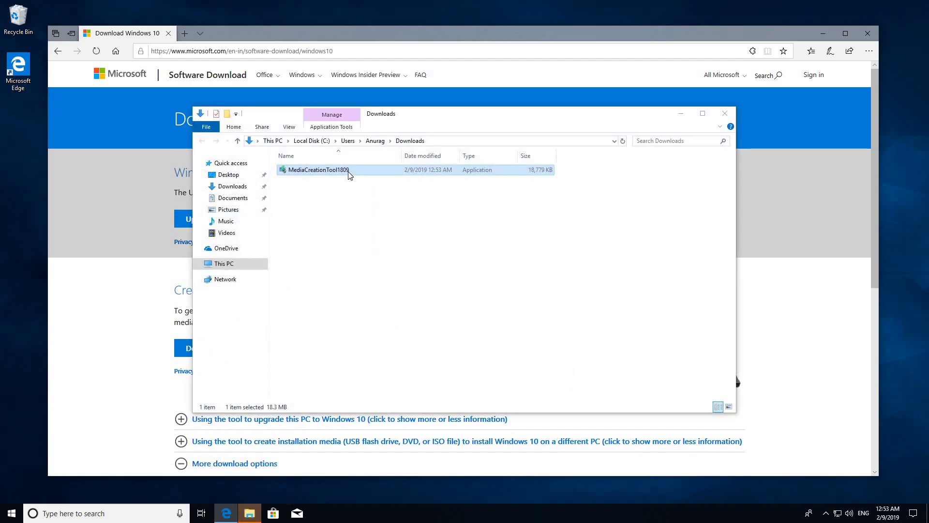
Close Edge and run MediaCreationTool1809 from the Downloads folder.
left_click(867, 33)
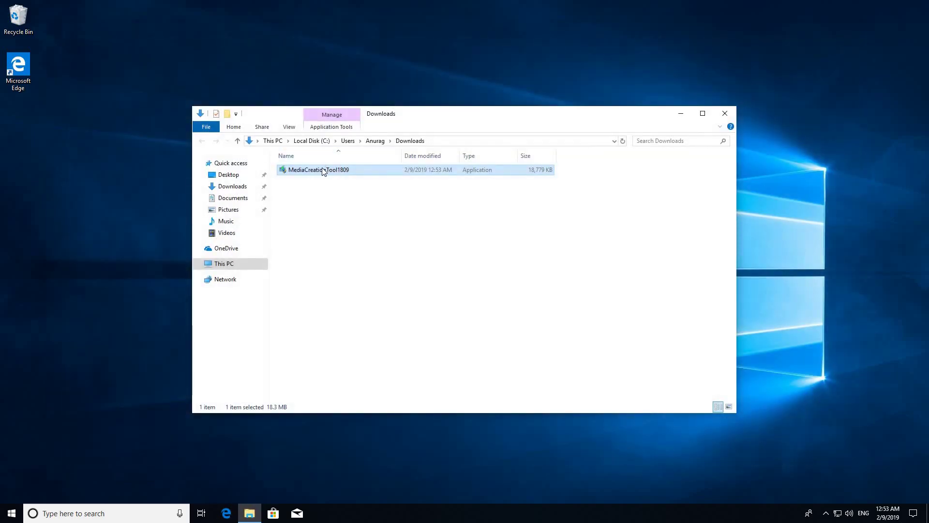
double_click(323, 170)
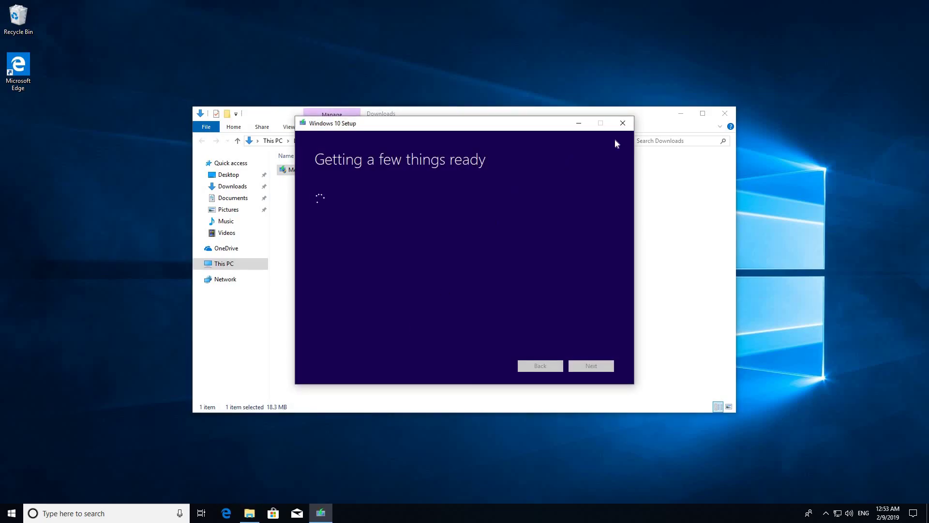
Accept the license terms and choose Create installation media for another PC.
left_click(727, 115)
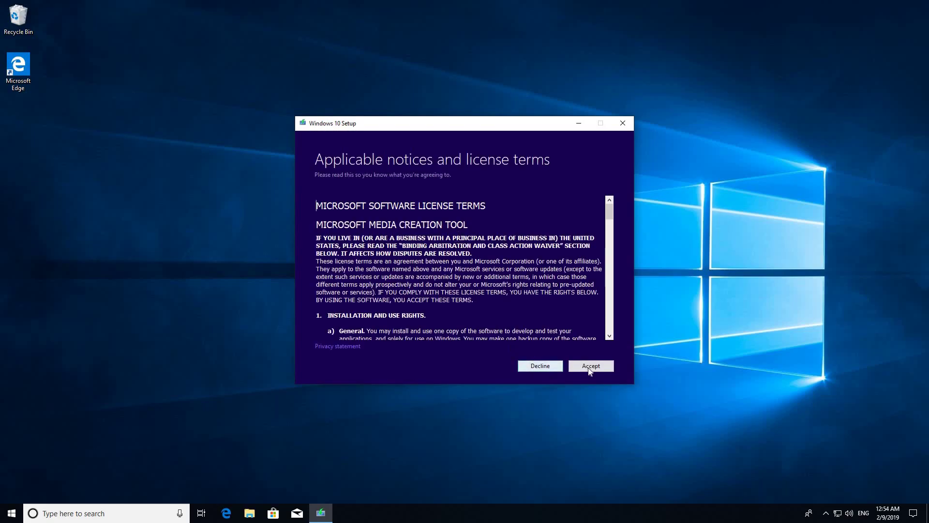
left_click(596, 369)
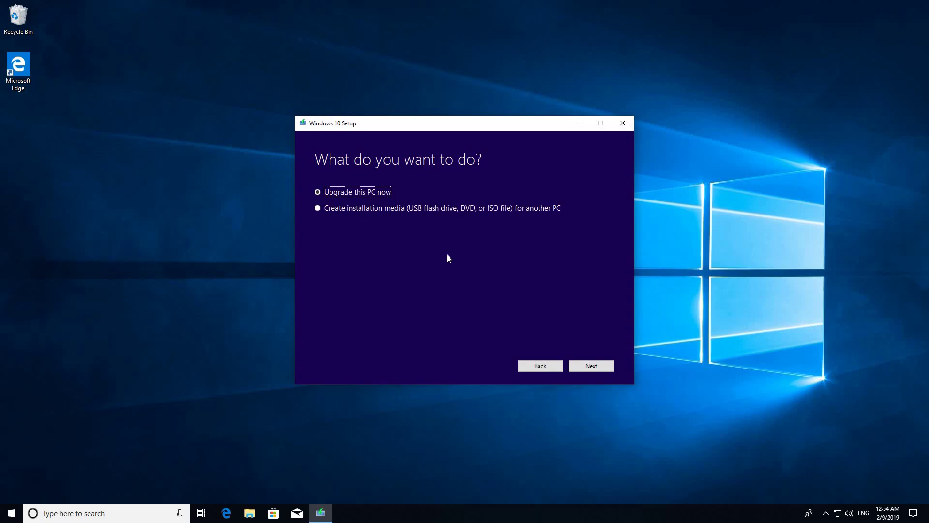
left_click(317, 210)
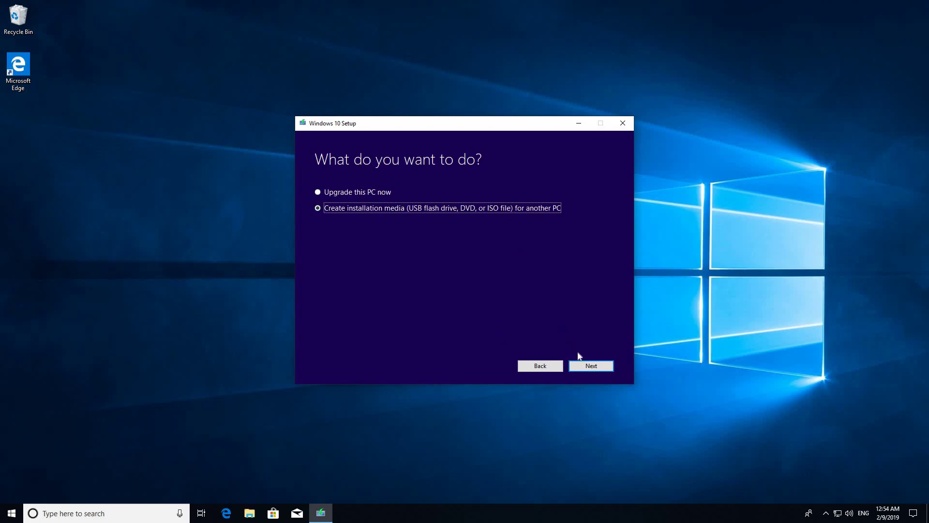
left_click(592, 366)
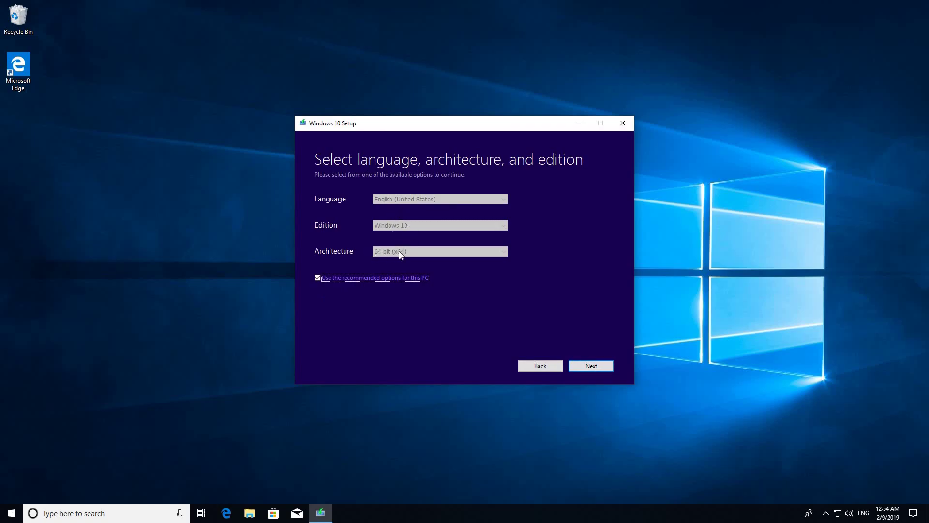
Turn off recommended options and confirm English (United States), Windows 10 and 64-bit (x64).
left_click(318, 279)
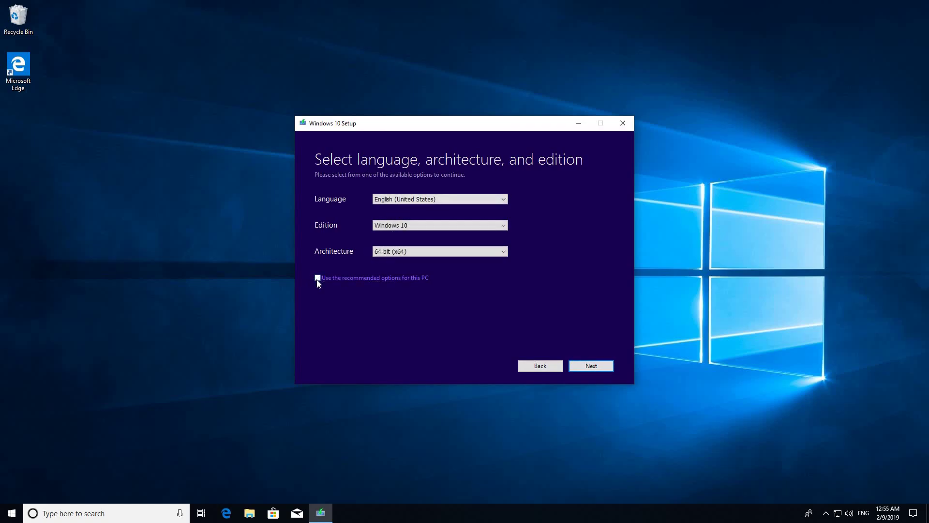
left_click(417, 203)
left_click(418, 202)
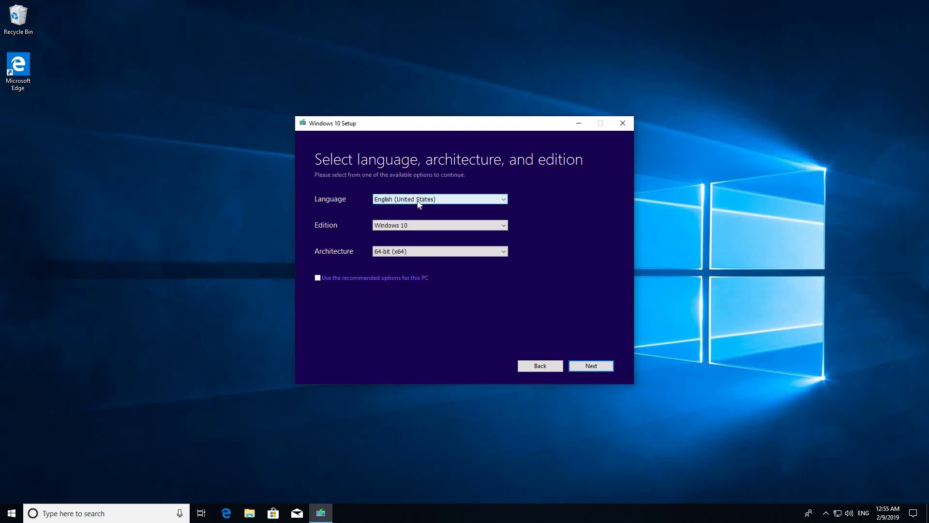
left_click(418, 202)
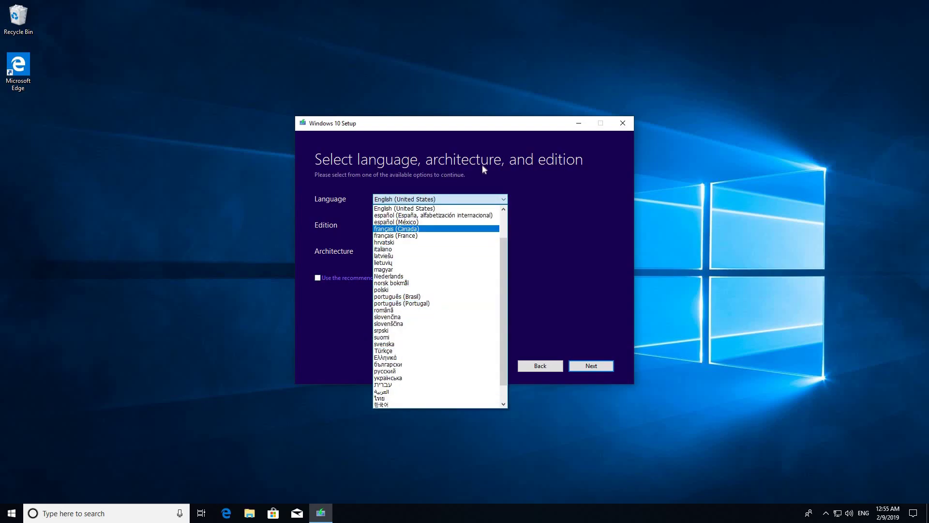
left_click(531, 184)
left_click(398, 226)
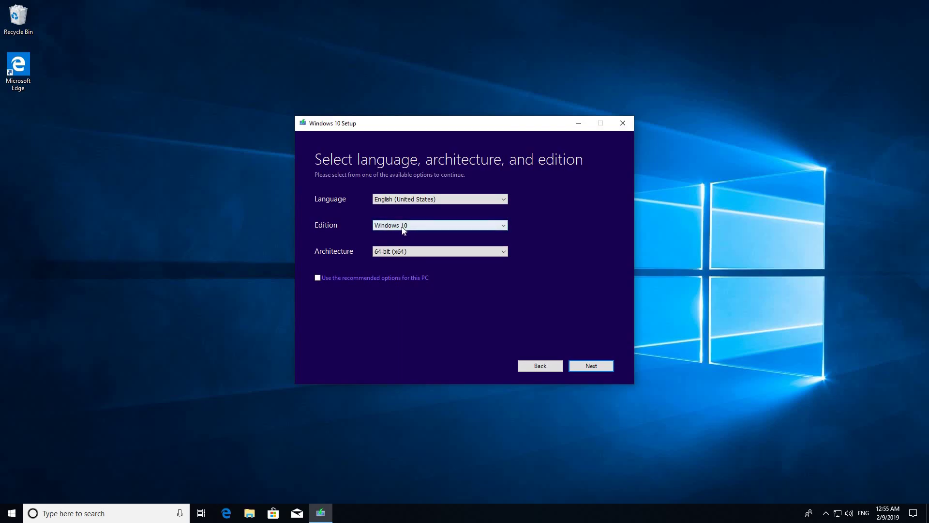
left_click(397, 235)
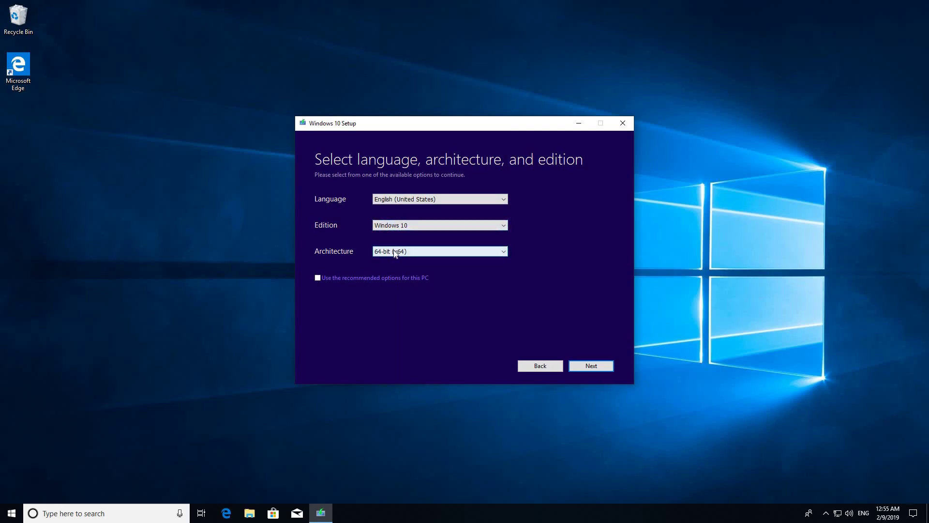
left_click(393, 252)
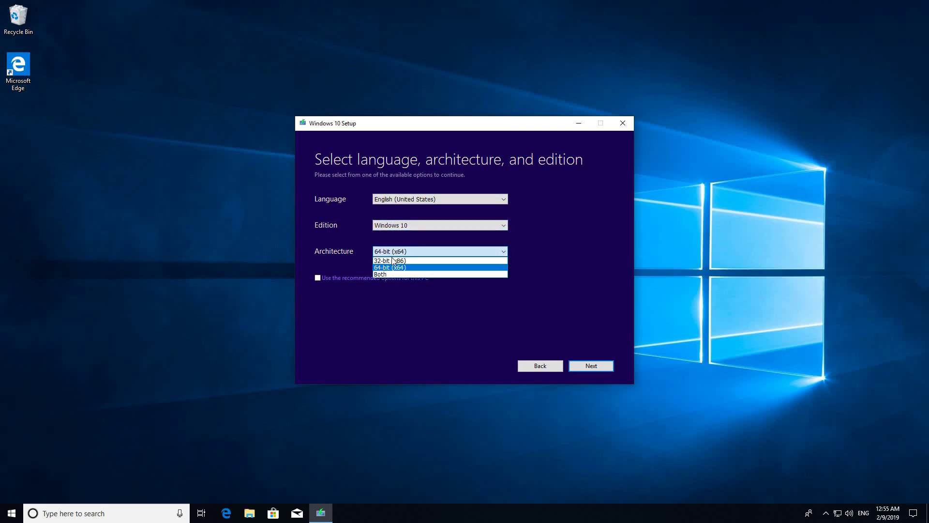
left_click(392, 267)
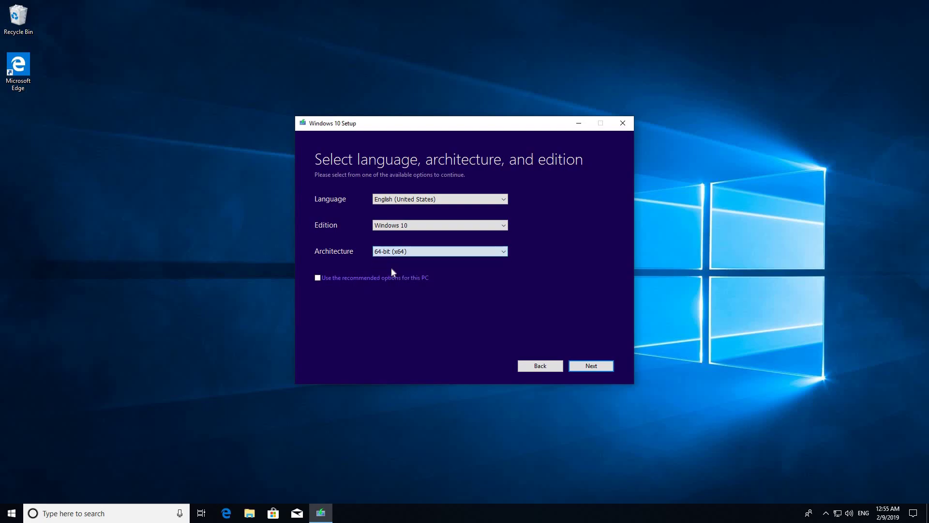
left_click(591, 367)
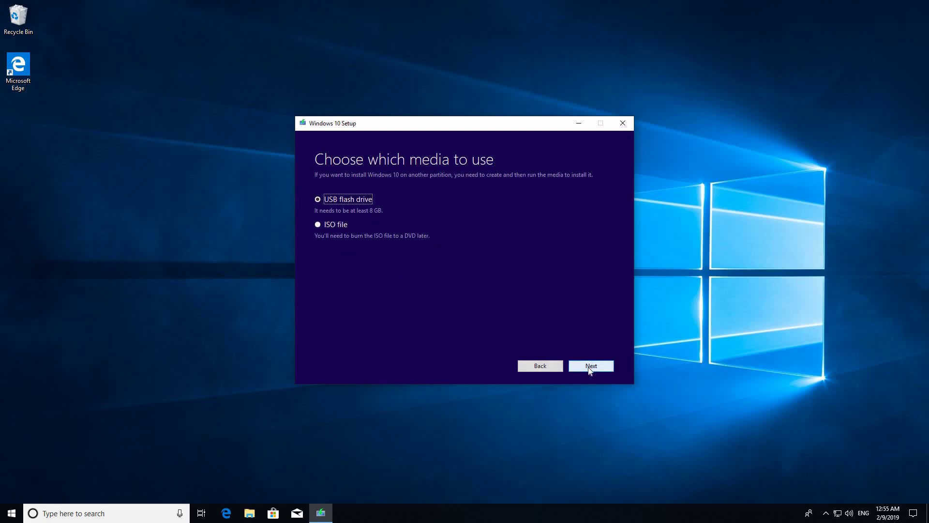
Choose ISO file media and save it as Windows.iso on the Desktop.
left_click(319, 225)
left_click(589, 366)
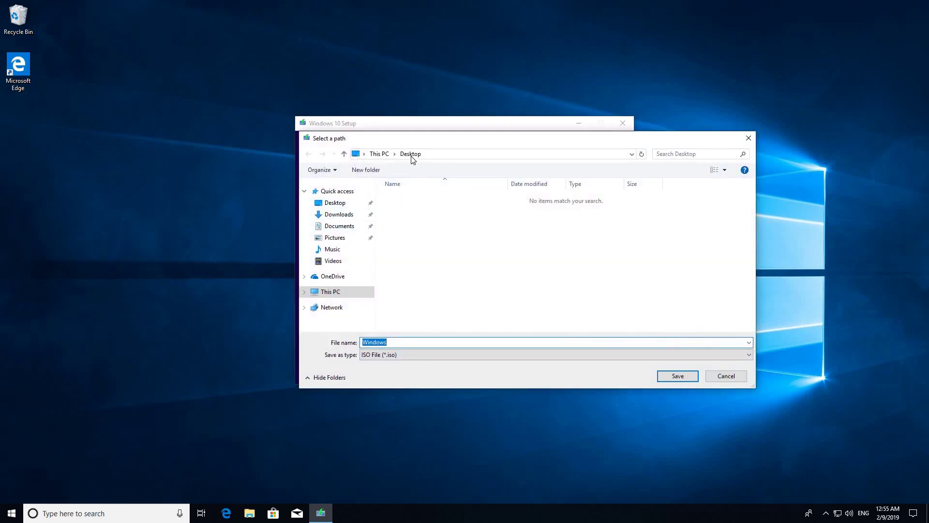
left_click(410, 154)
left_click(684, 376)
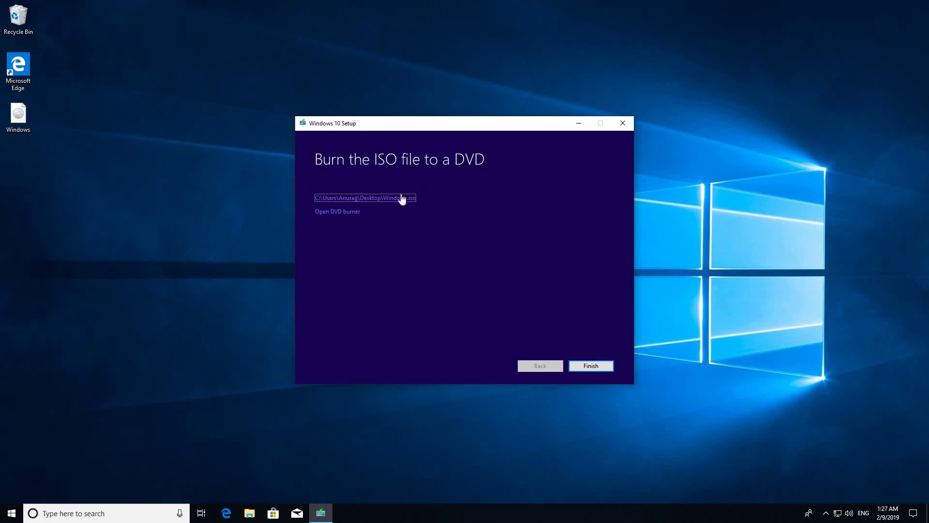
Finish the Media Creation Tool and refresh the desktop.
left_click(588, 369)
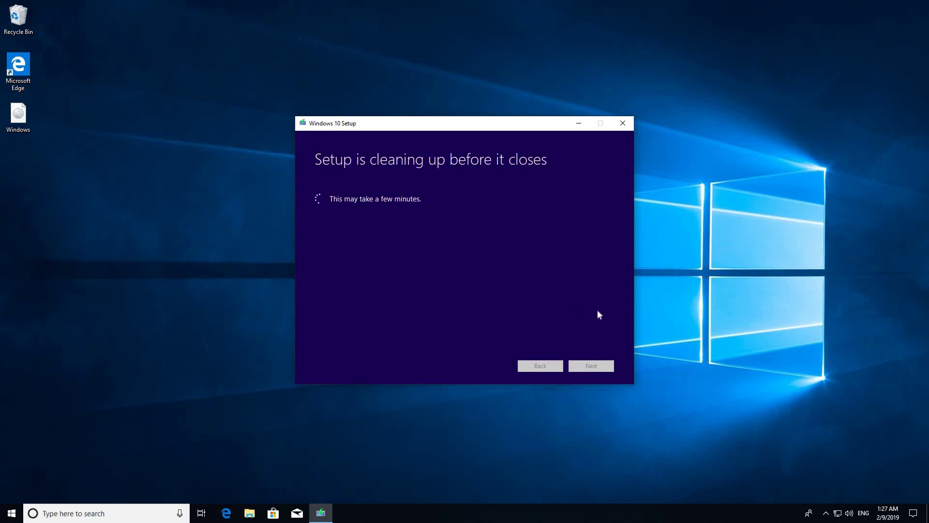
right_click(455, 217)
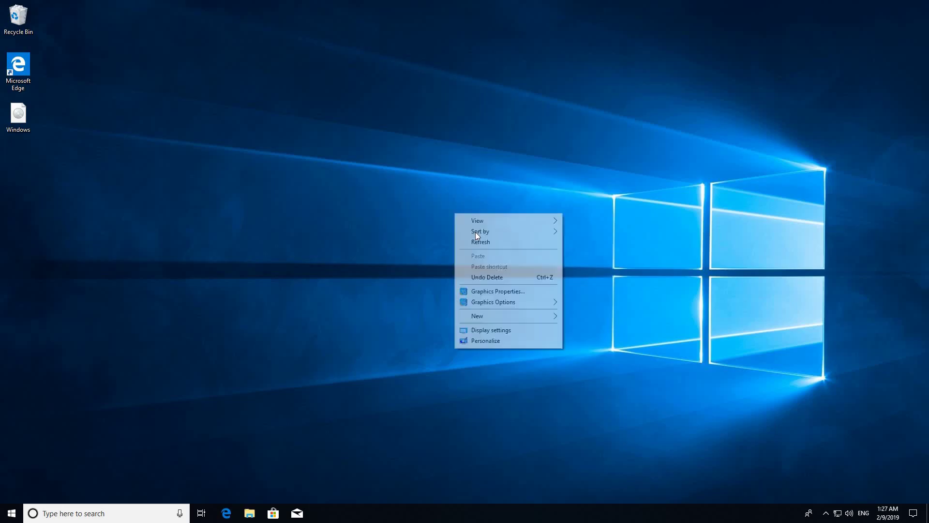
left_click(470, 241)
right_click(472, 231)
left_click(493, 260)
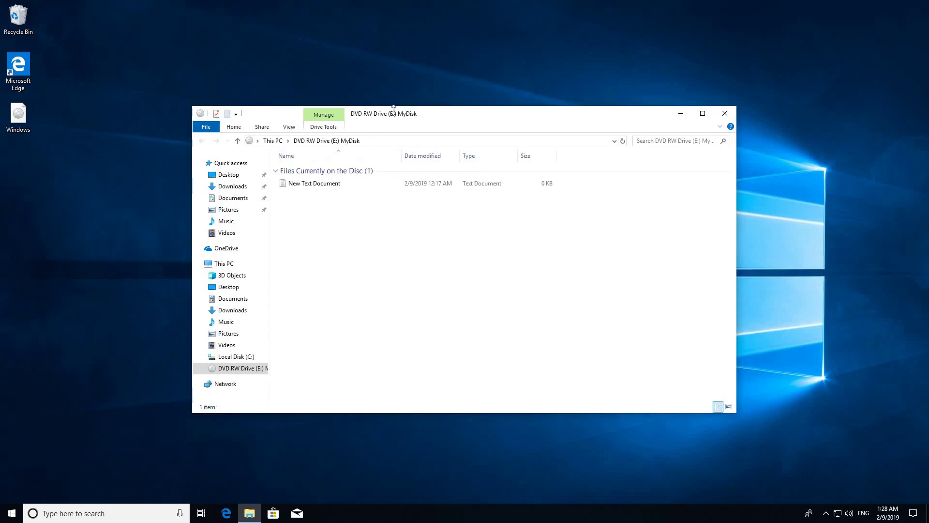
Close the DVD RW Drive (E:) window and refresh the desktop again.
left_click(726, 116)
right_click(476, 215)
left_click(492, 238)
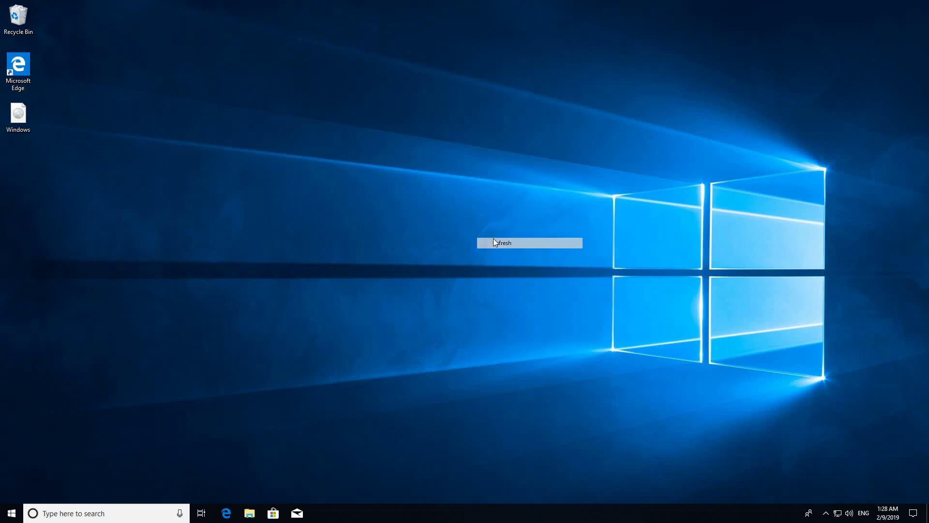
Burn Windows.iso to DVD R Drive (E:), agreeing to erase the disc first.
right_click(22, 129)
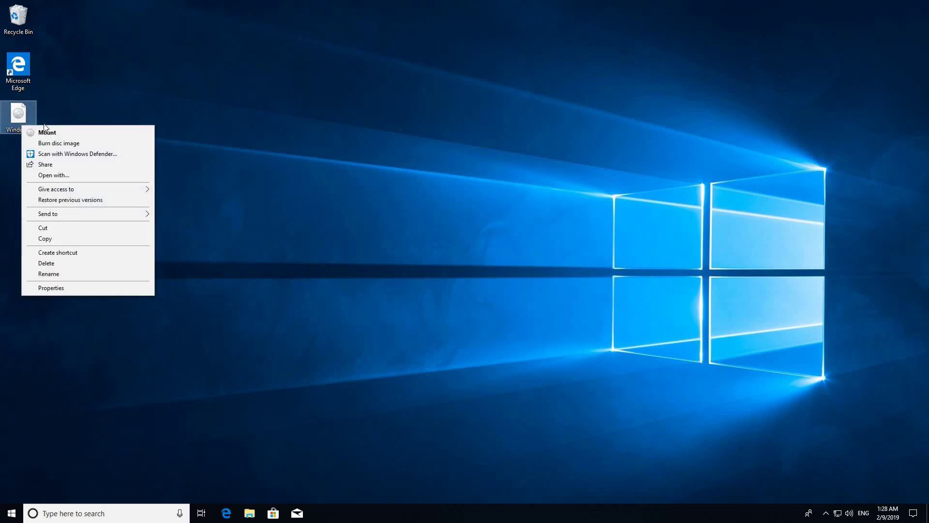
left_click(62, 144)
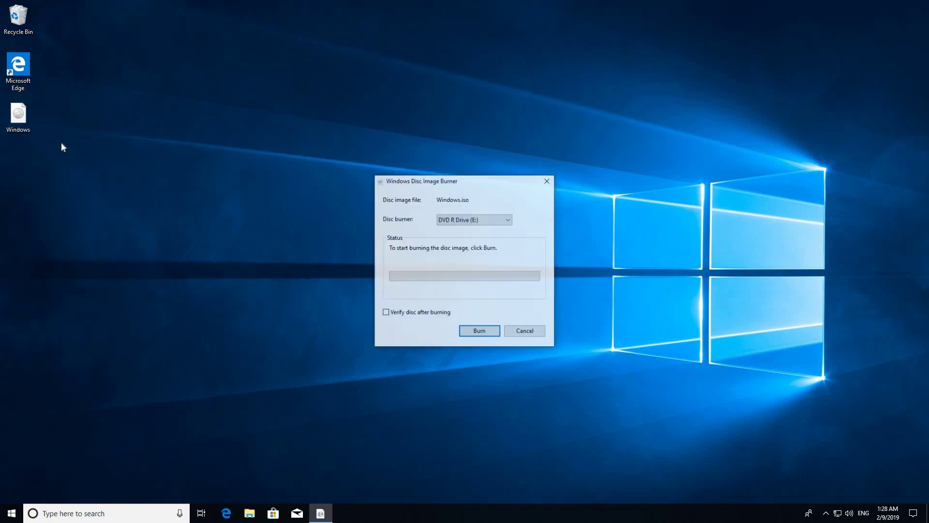
left_click(506, 222)
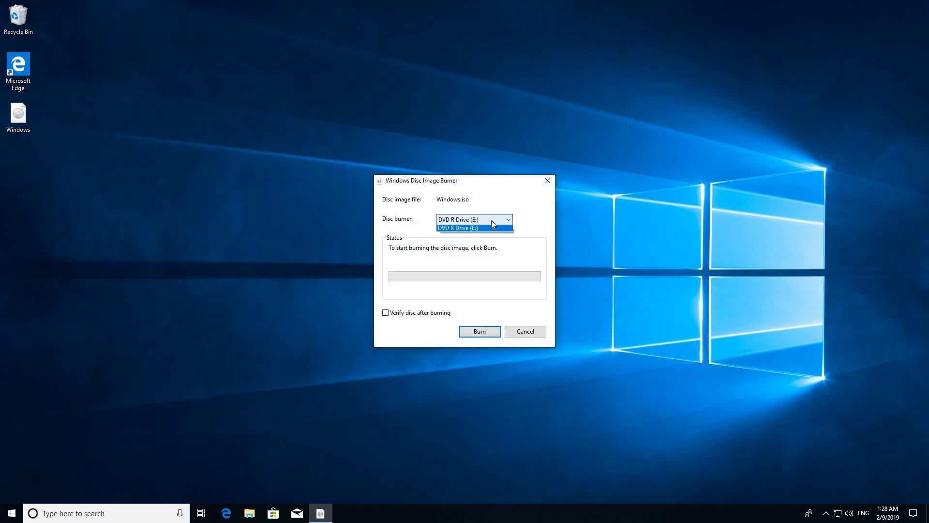
left_click(485, 227)
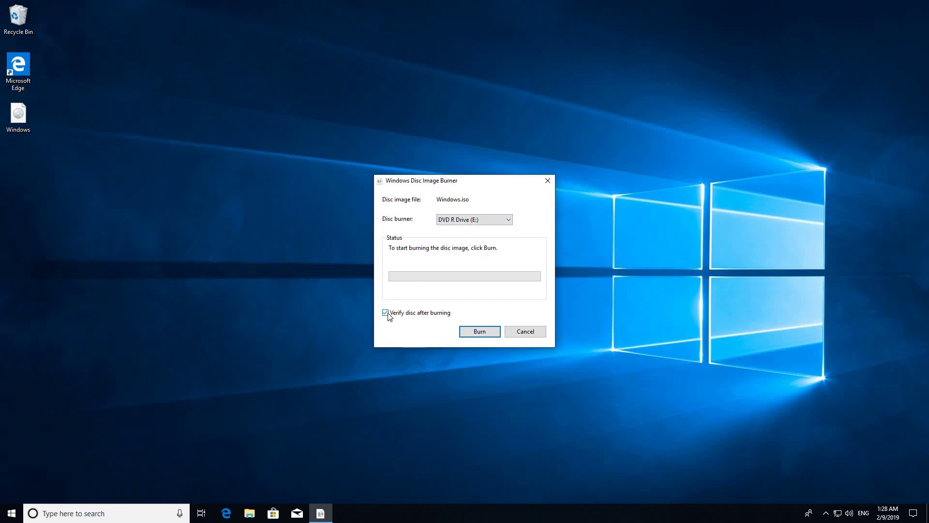
left_click(478, 332)
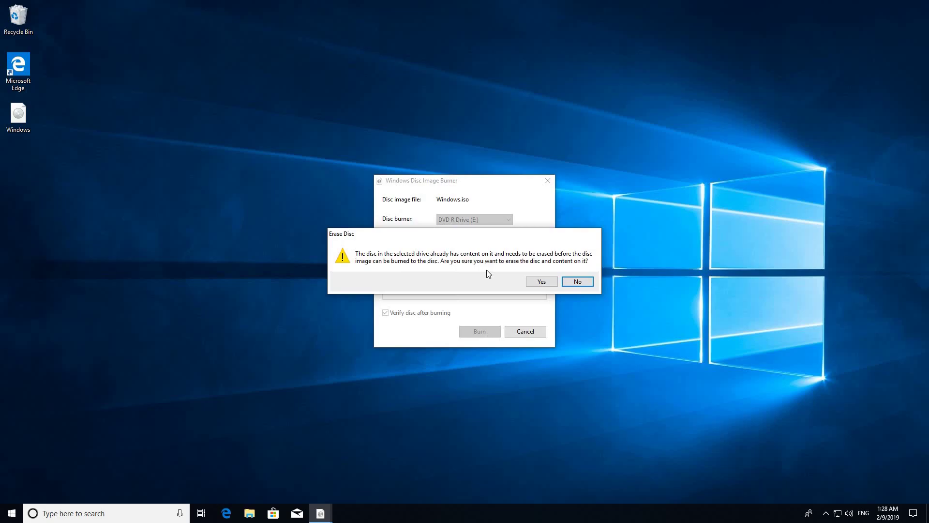
left_click(542, 282)
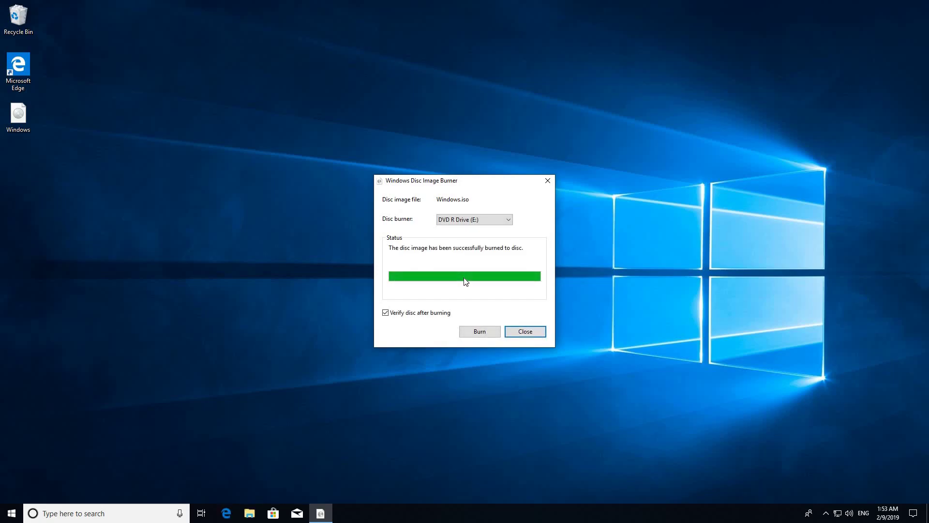
Close the Disc Image Burner and refresh the desktop.
left_click(525, 334)
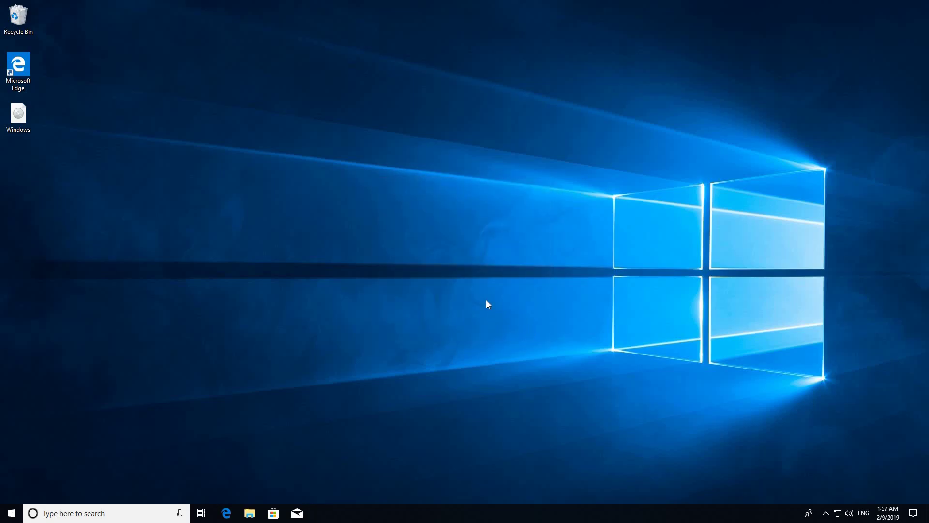
right_click(451, 231)
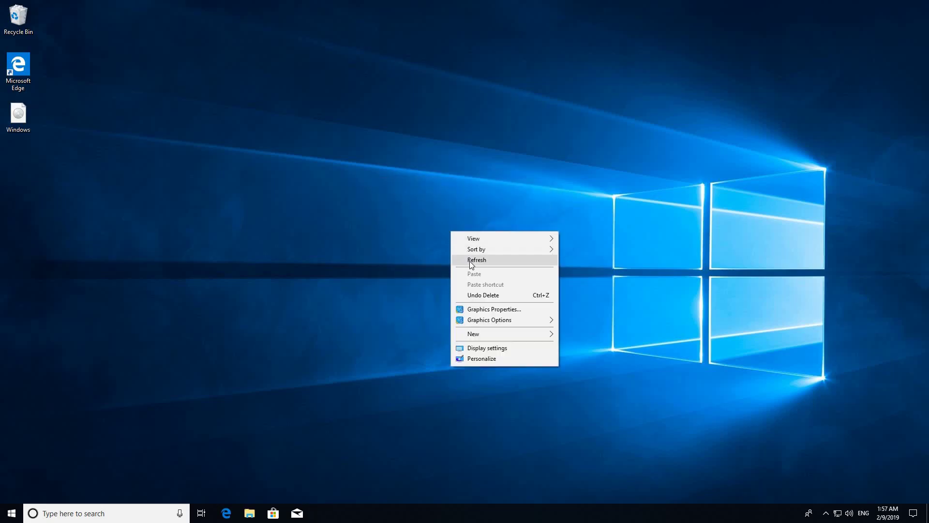
left_click(469, 261)
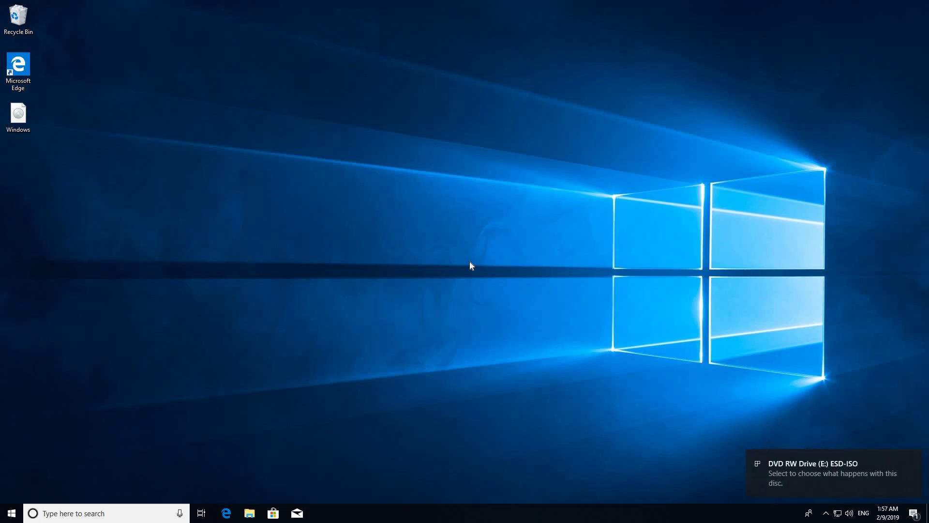
View the burned DVD's setup files via AutoPlay, then close the window.
left_click(826, 477)
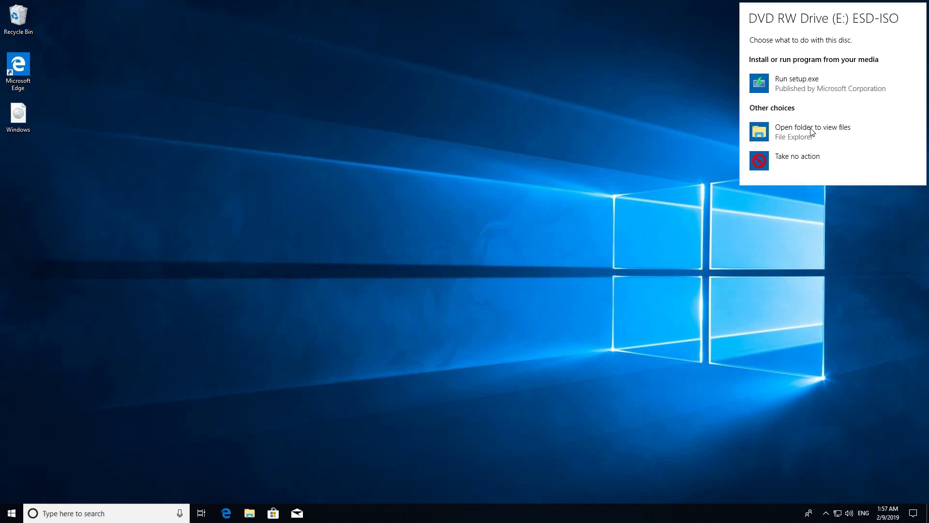
left_click(812, 132)
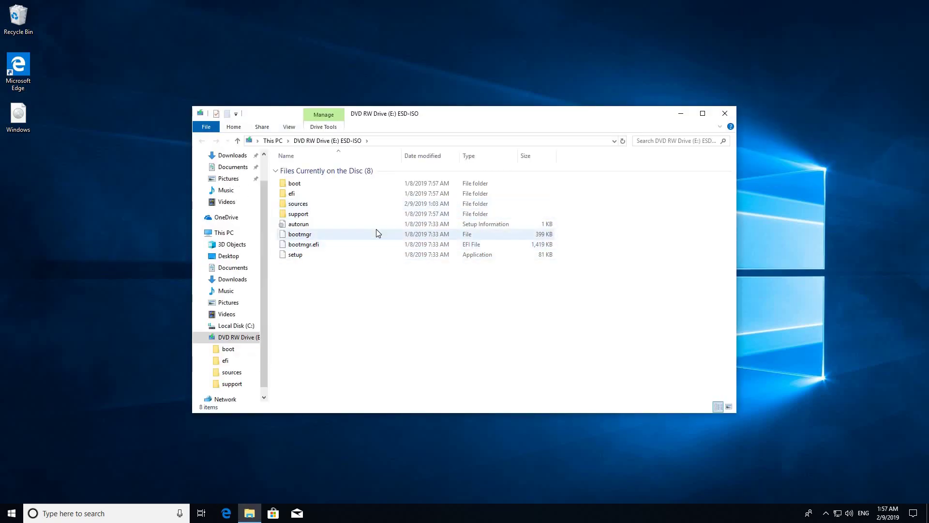
left_click(725, 114)
right_click(454, 239)
left_click(478, 260)
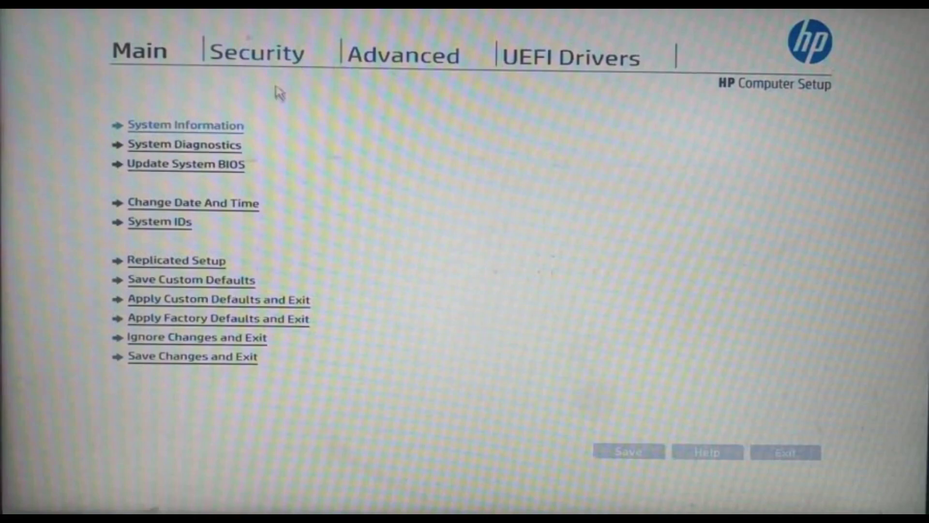
Tick CD-ROM Boot and USB Storage Boot under Advanced > Boot Options.
left_click(395, 64)
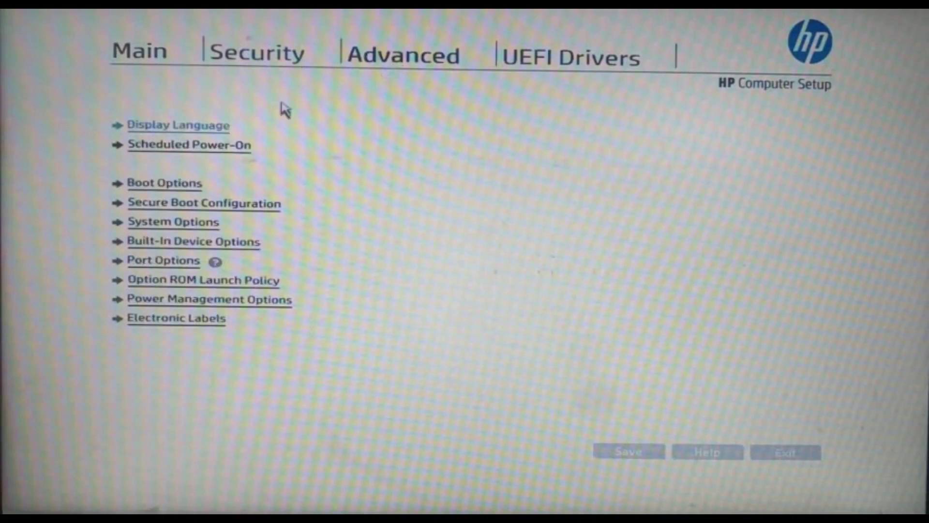
left_click(165, 186)
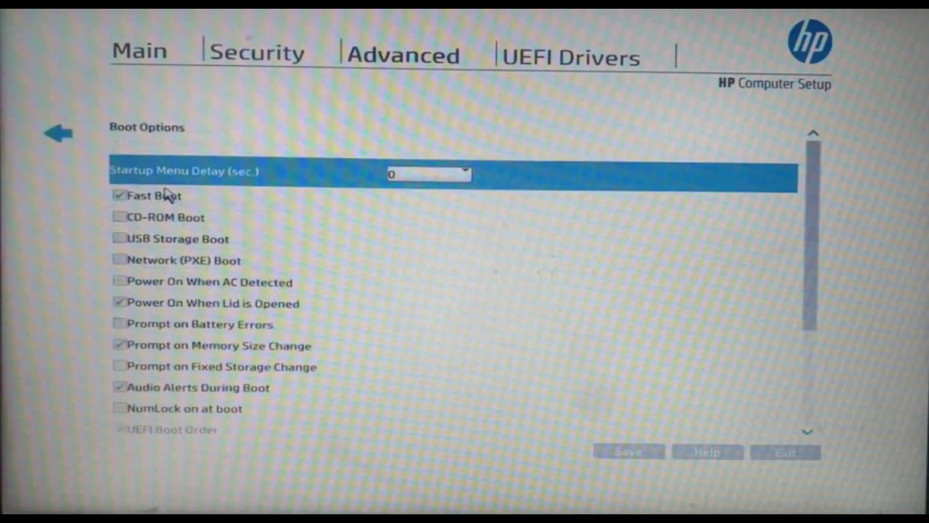
left_click(119, 216)
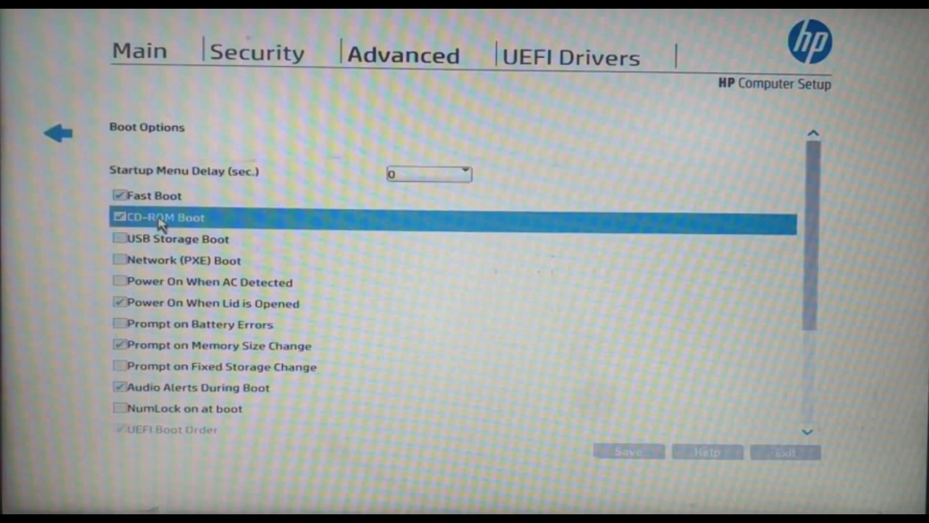
left_click(155, 239)
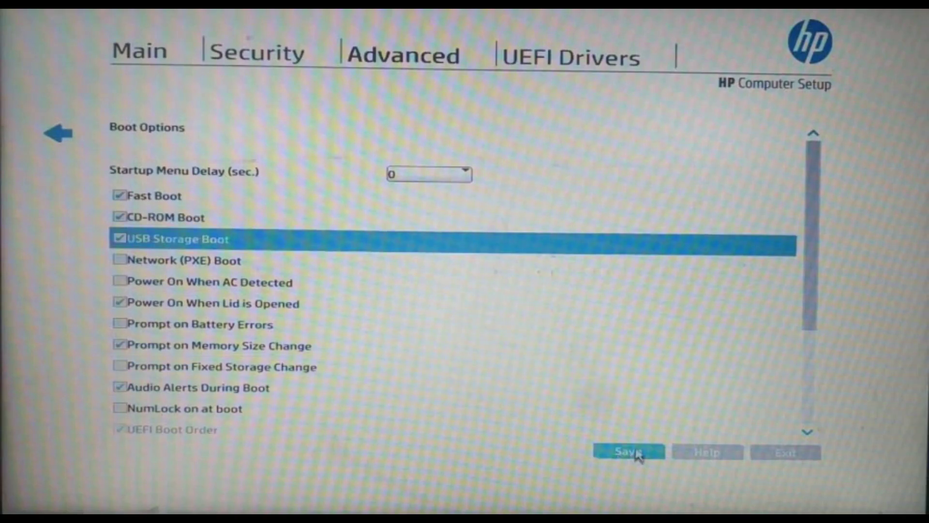
Save the boot changes and exit Computer Setup, confirming each prompt.
left_click(632, 453)
left_click(136, 157)
left_click(797, 452)
left_click(147, 187)
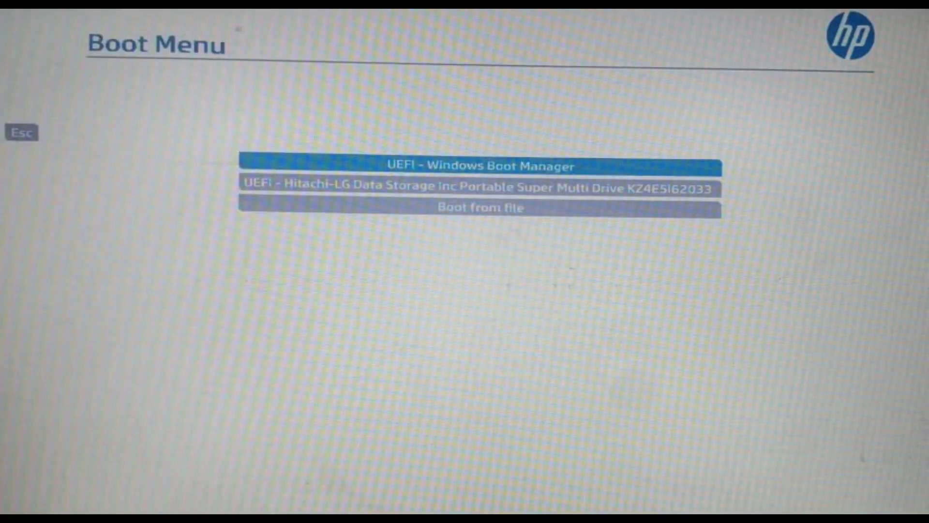
Boot the PC from the UEFI Hitachi-LG DVD drive in the HP Boot Menu.
key("Down")
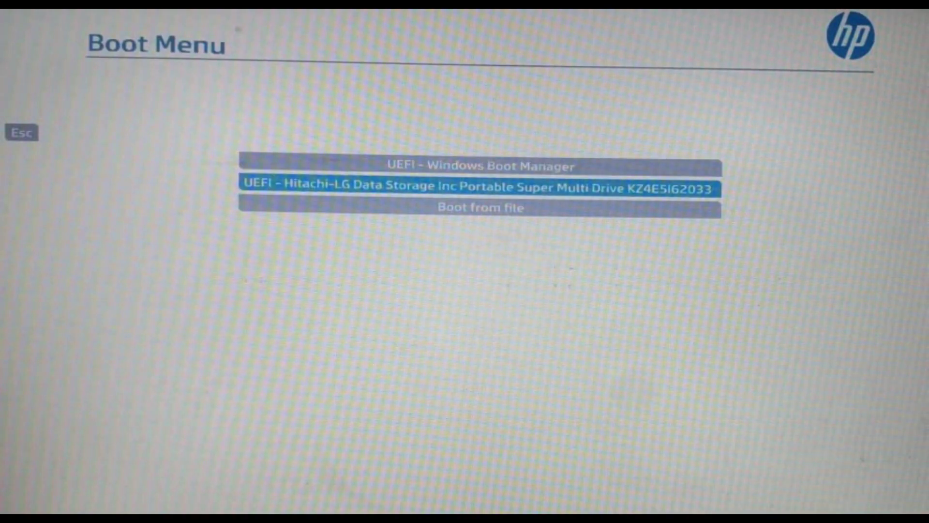
key("Return")
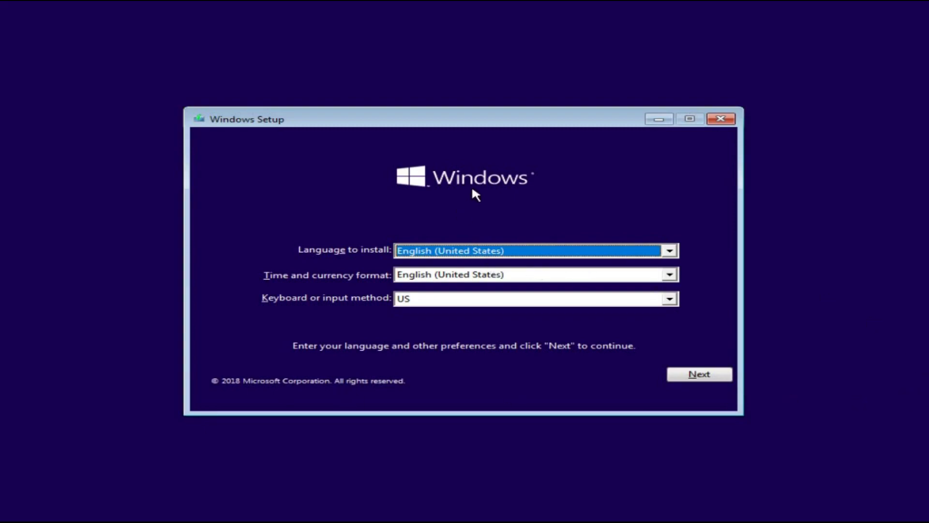
Keep English (United States) for language and time format, and the US keyboard layout.
left_click(552, 251)
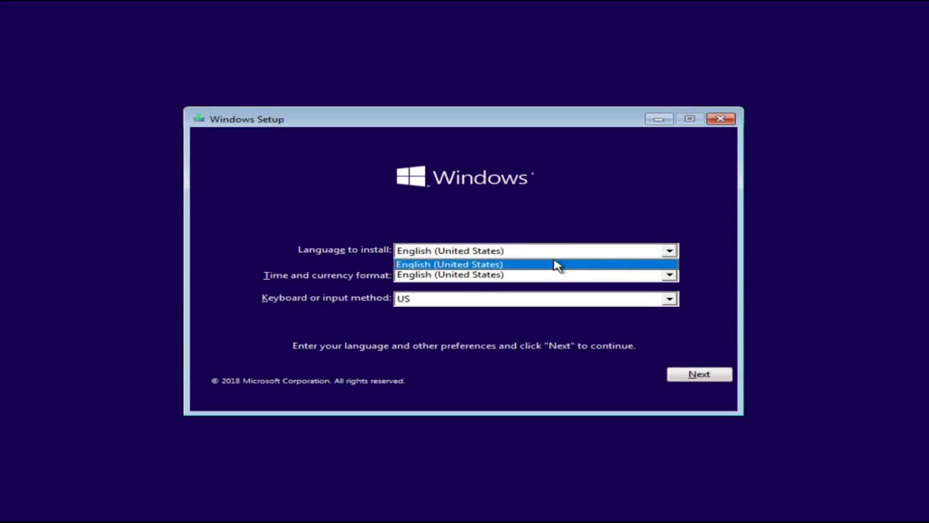
left_click(552, 274)
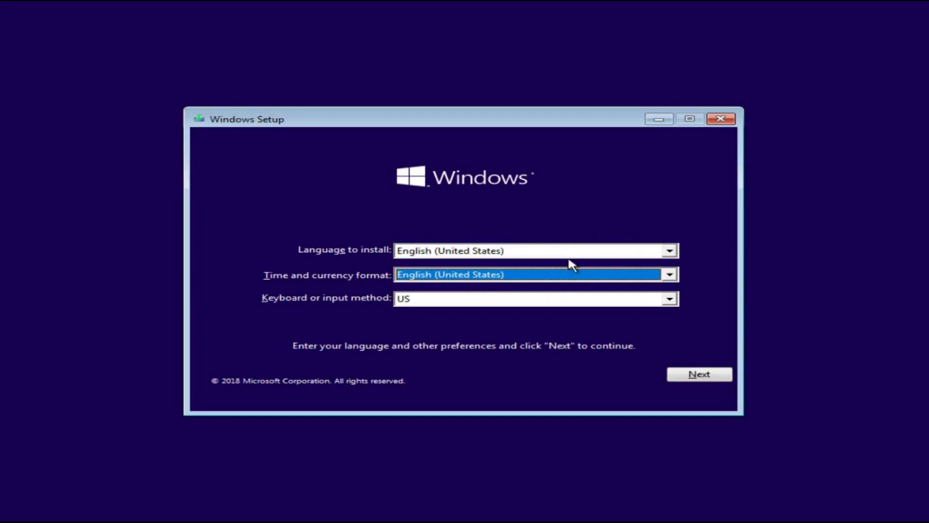
left_click(584, 275)
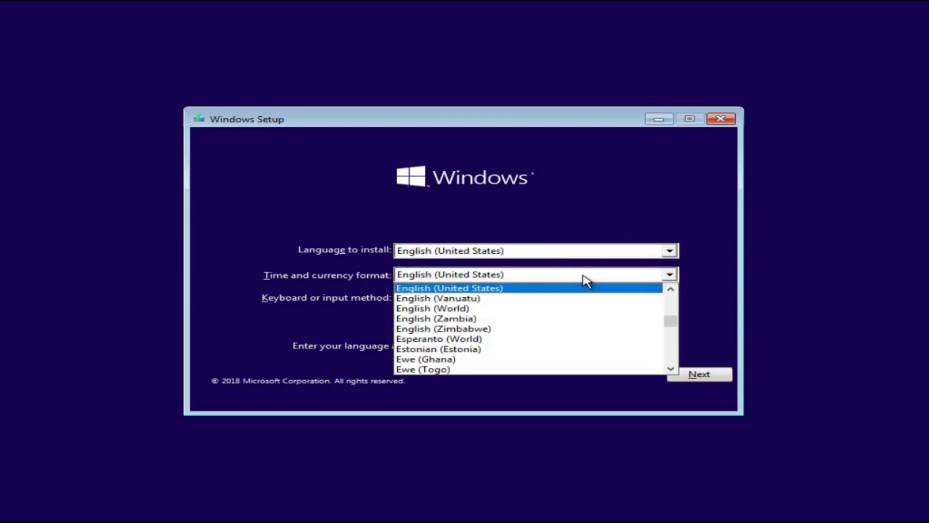
left_click(586, 280)
left_click(576, 299)
left_click(575, 308)
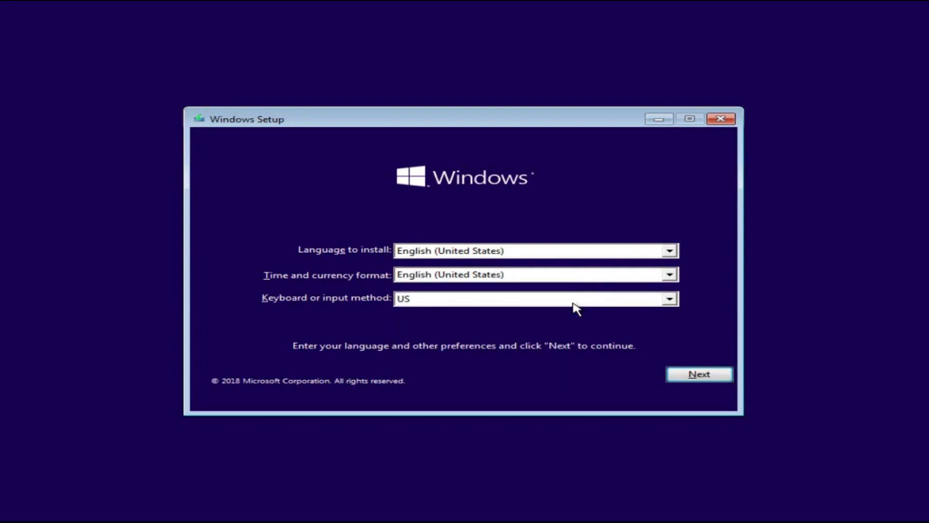
Confirm the language settings and start the Windows installation with Install now.
left_click(711, 376)
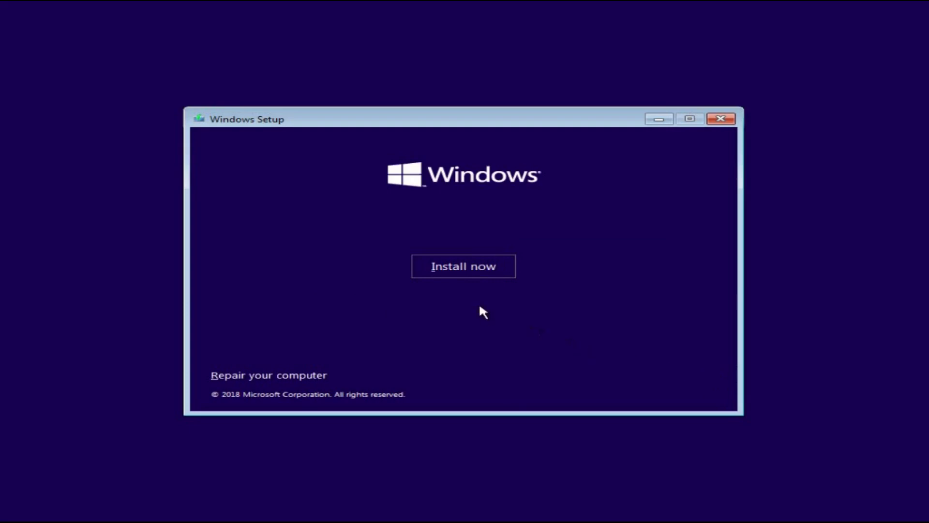
left_click(455, 266)
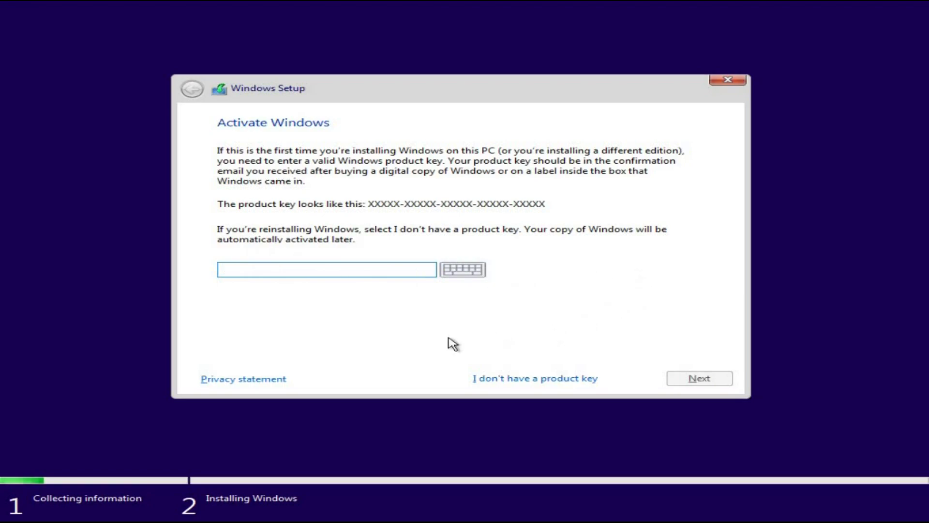
Proceed without a product key, pick the Windows 10 Pro x64 edition, and accept the license terms.
left_click(535, 382)
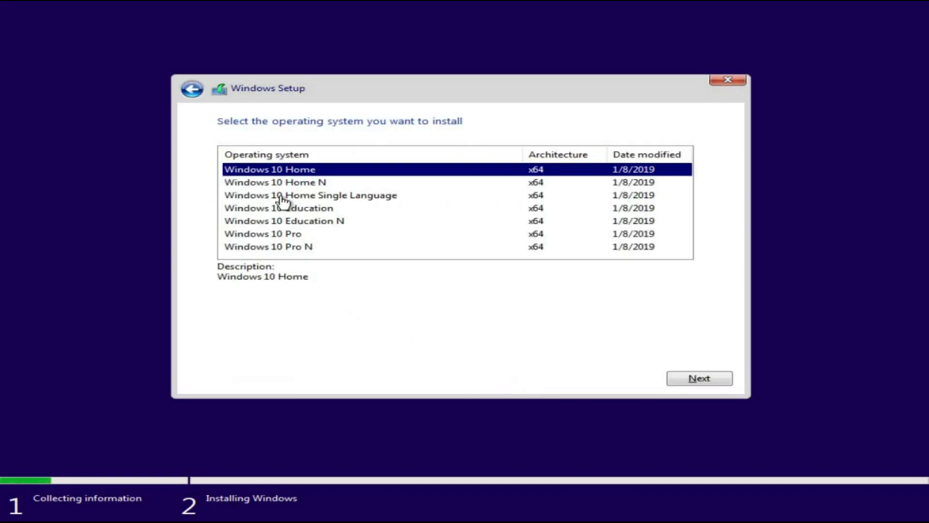
left_click(274, 236)
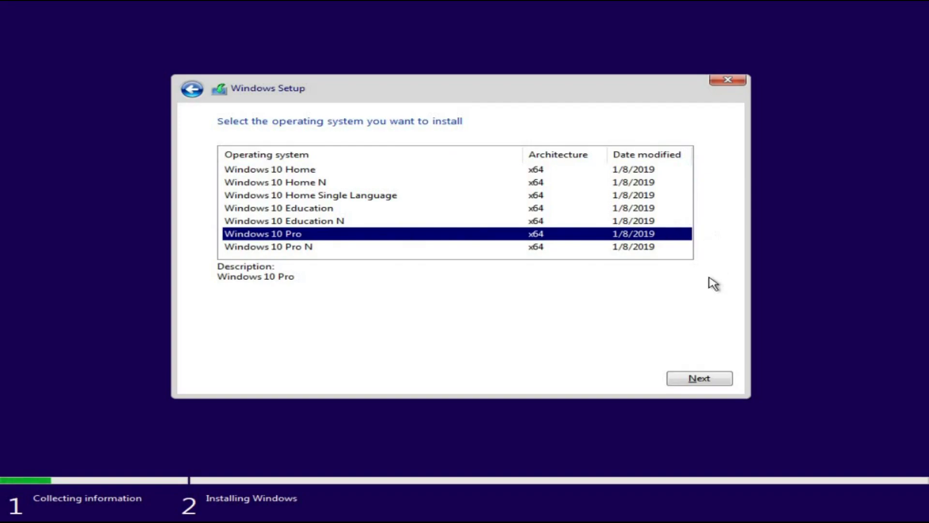
left_click(697, 382)
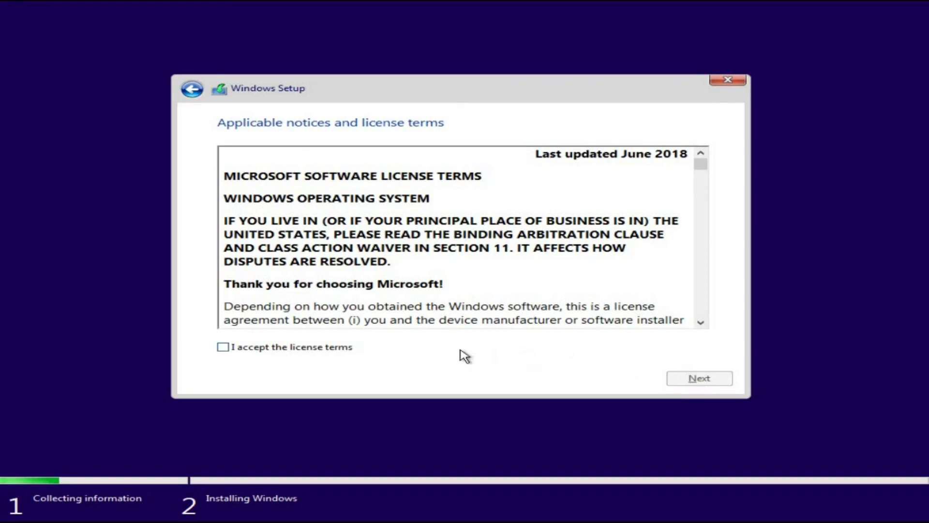
left_click(223, 347)
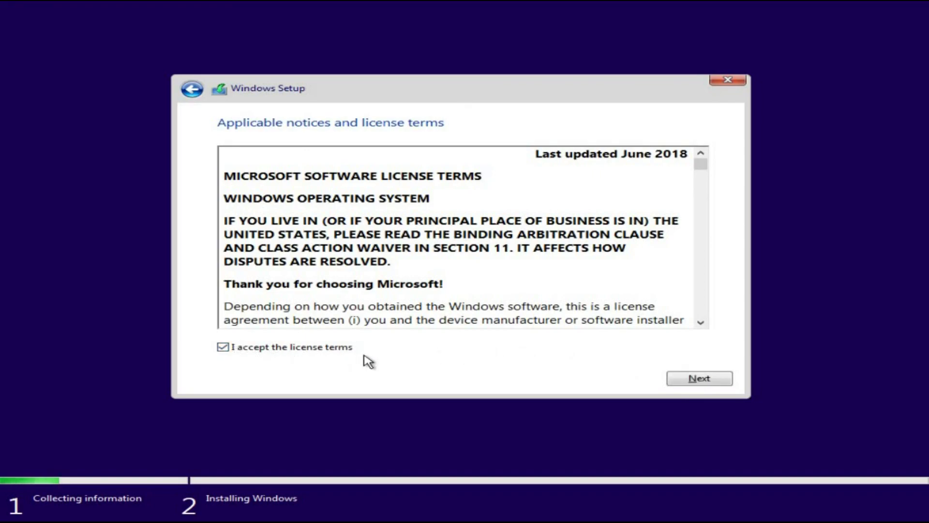
left_click(699, 381)
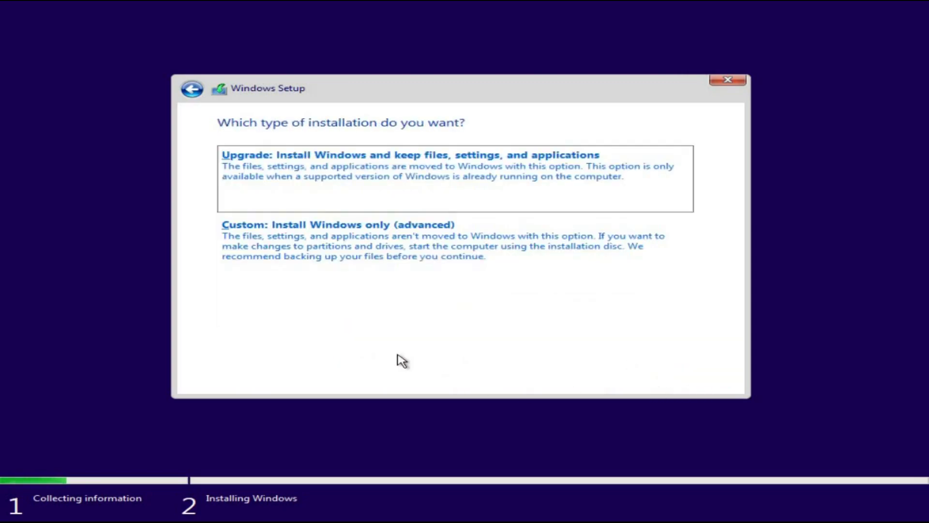
Choose Custom install, create a 1024000 MB partition on Drive 0, and install onto Partition 2.
left_click(372, 250)
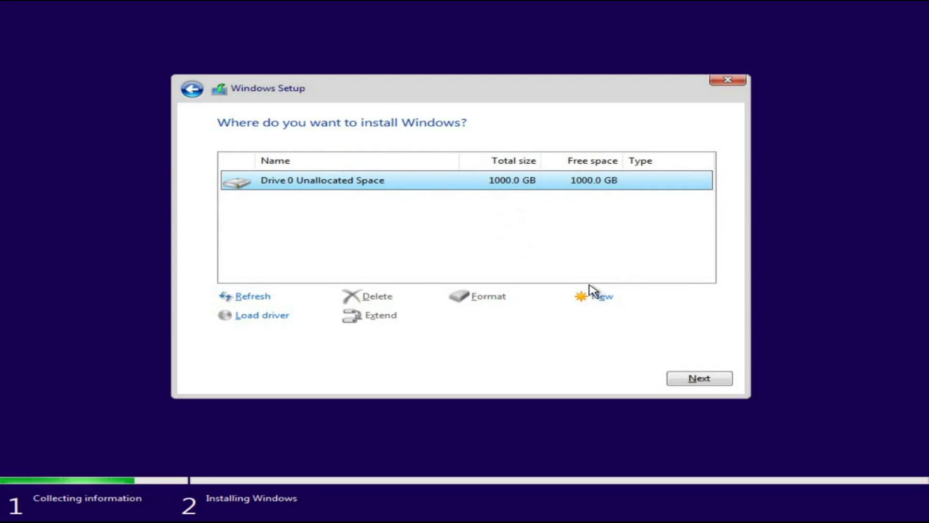
left_click(603, 303)
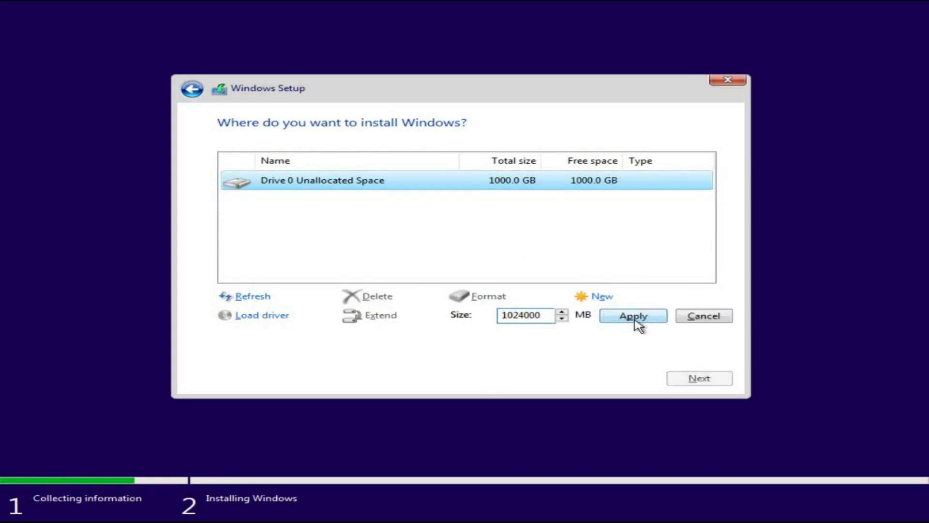
left_click(635, 319)
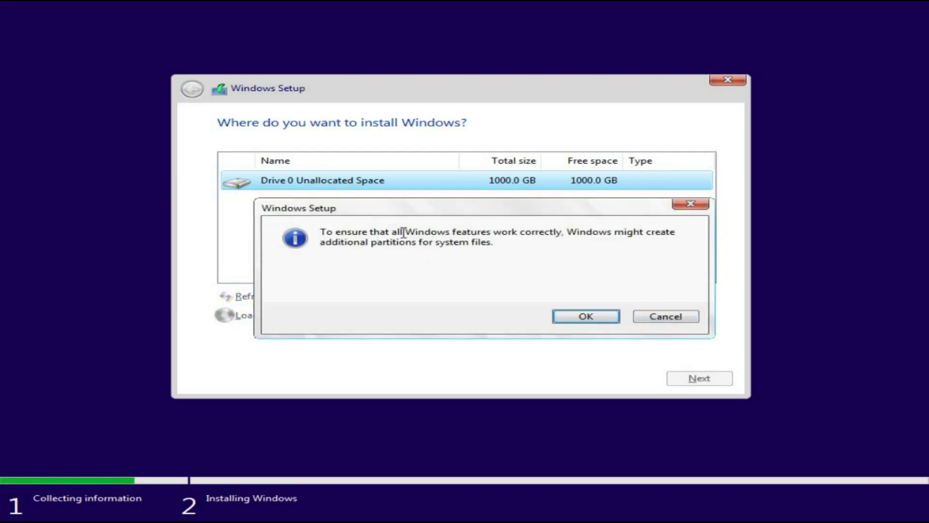
left_click(576, 318)
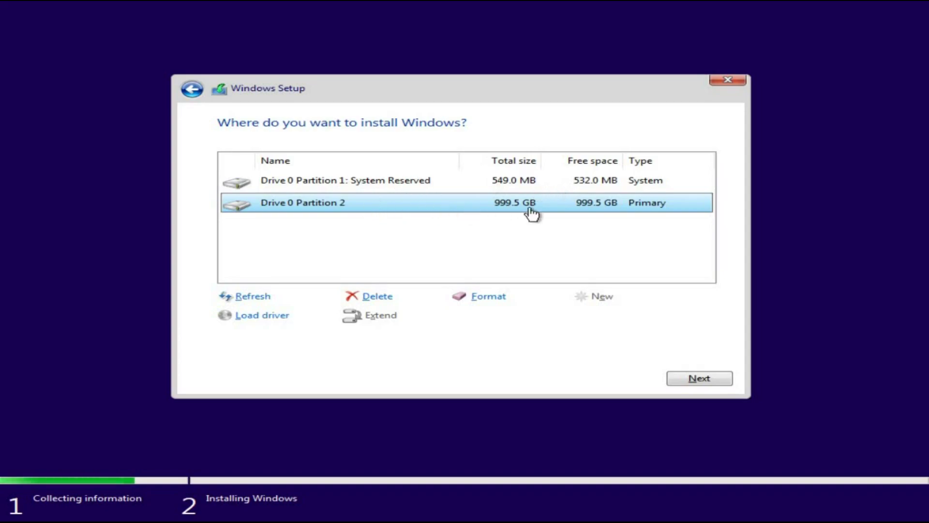
left_click(699, 378)
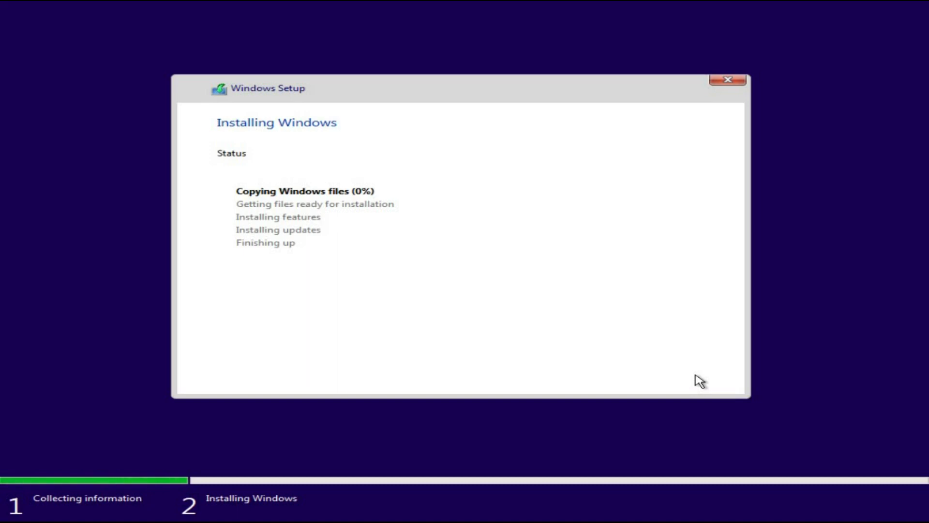
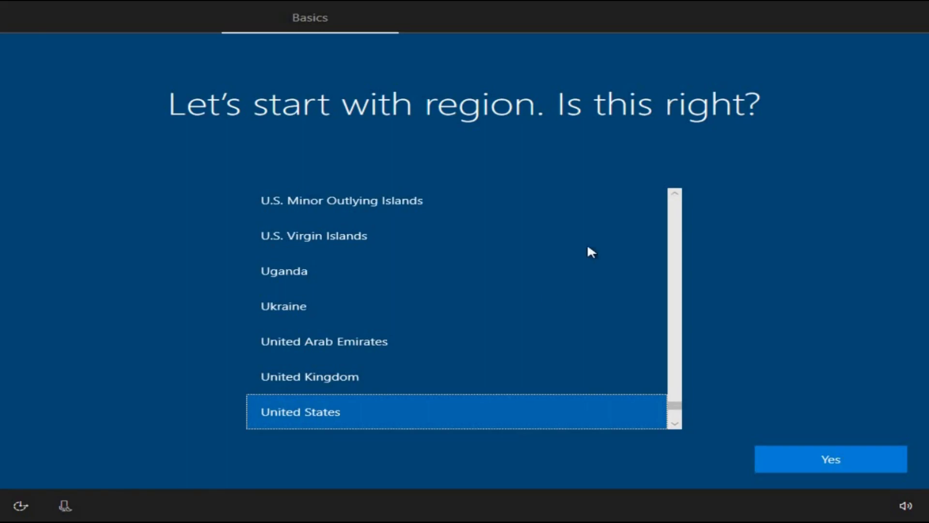
Confirm United States as the region and US as the keyboard layout, with no second layout.
left_click(804, 465)
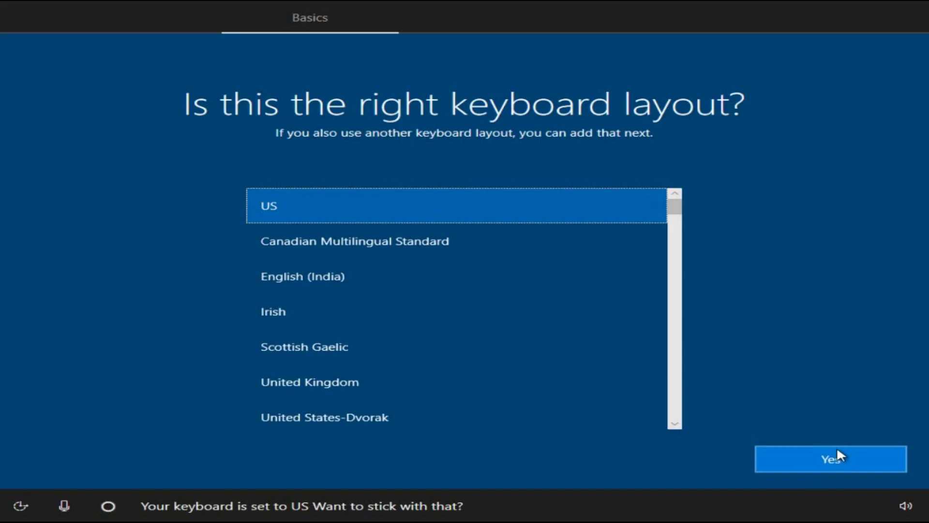
left_click(837, 450)
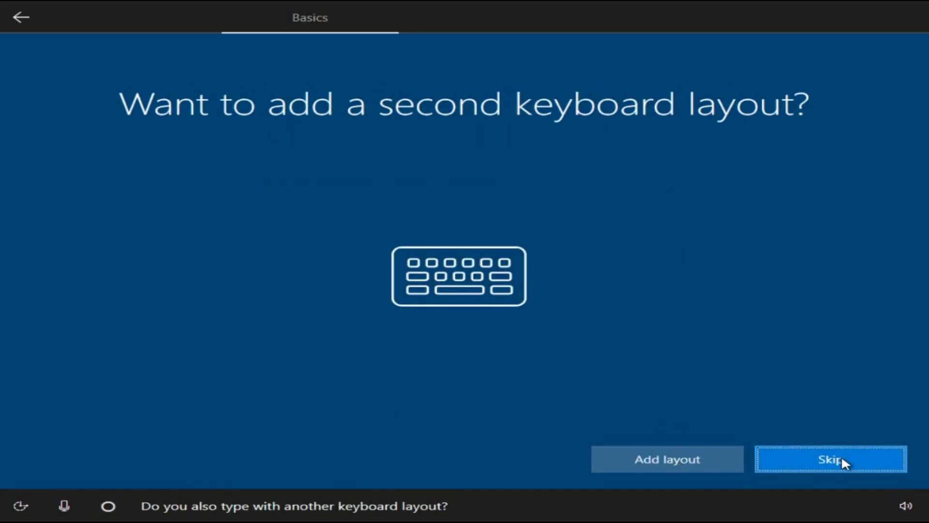
left_click(842, 462)
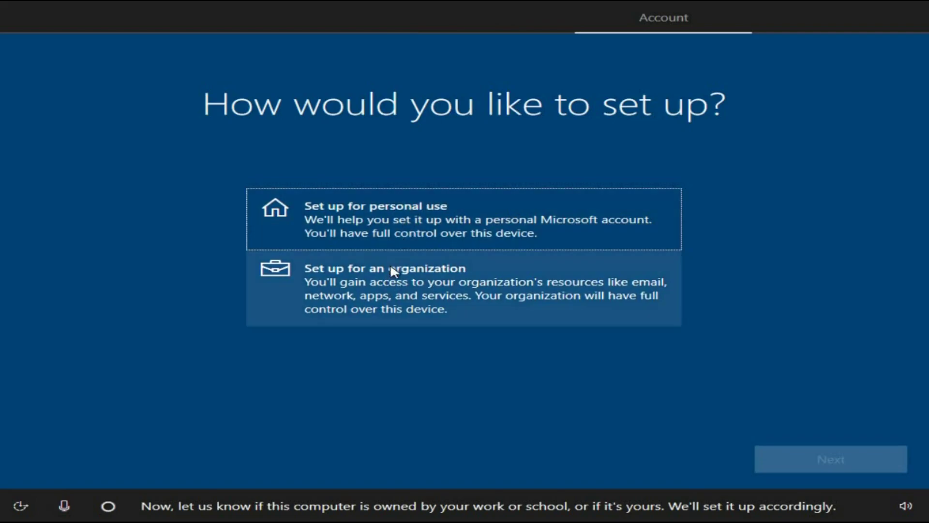
Choose personal use with an offline account, declining Microsoft sign-in.
left_click(416, 210)
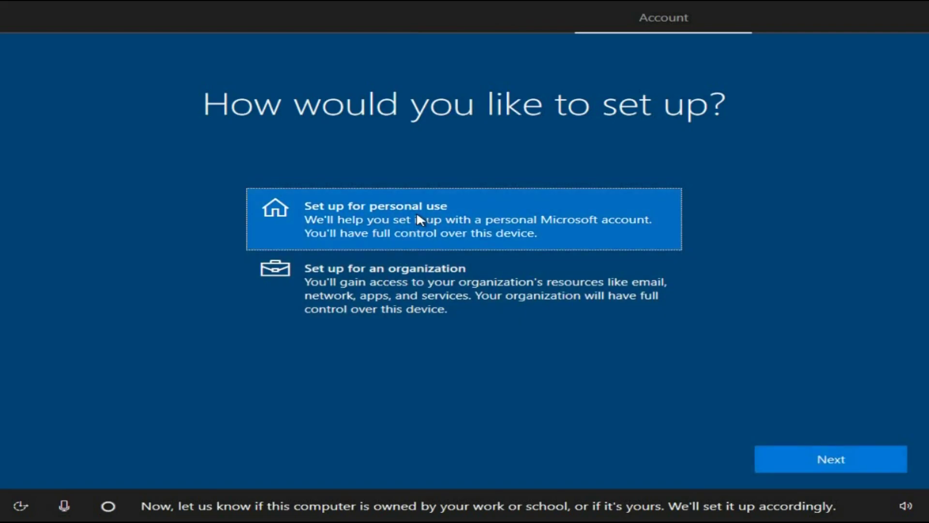
left_click(841, 463)
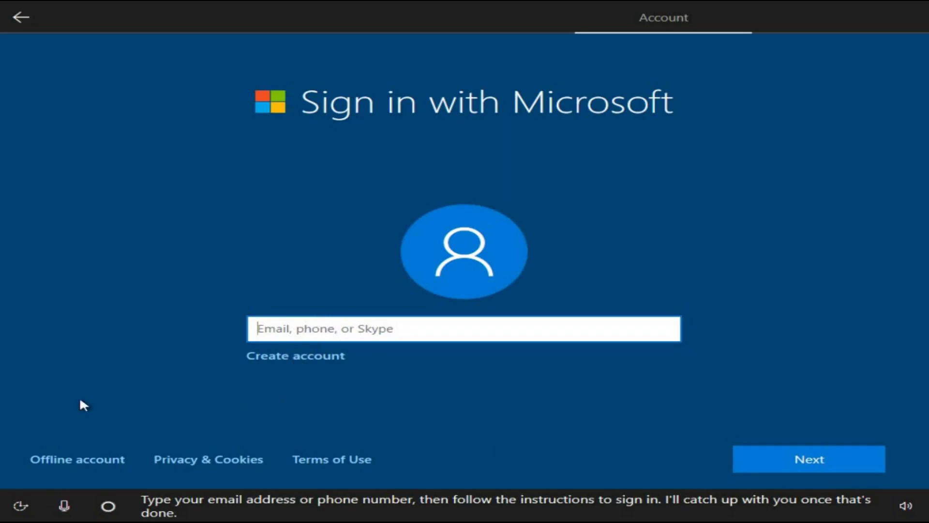
left_click(73, 463)
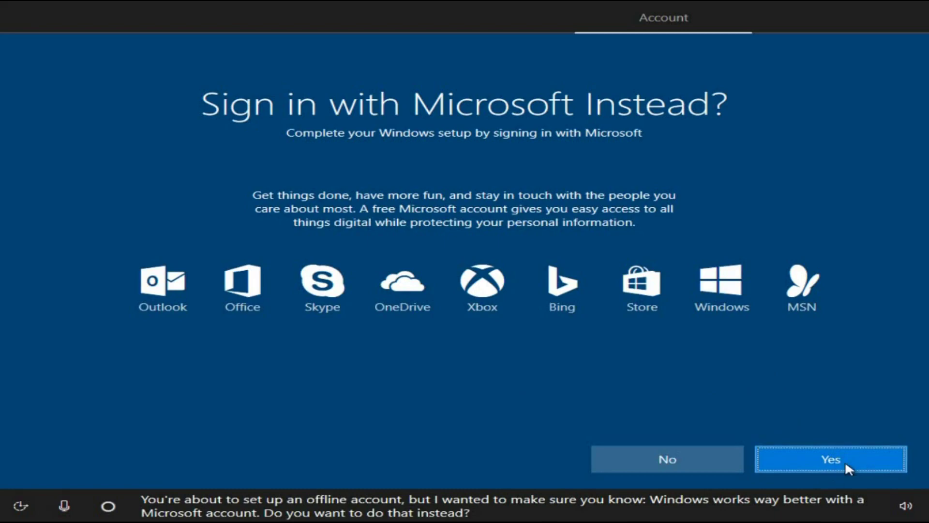
left_click(668, 458)
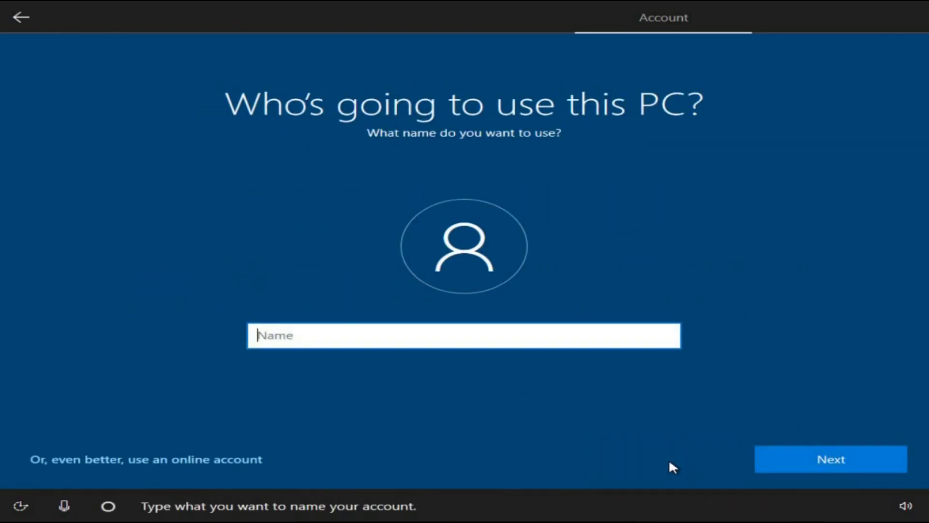
Enter the local account's user name, then a password and its confirmation.
type("Anurag")
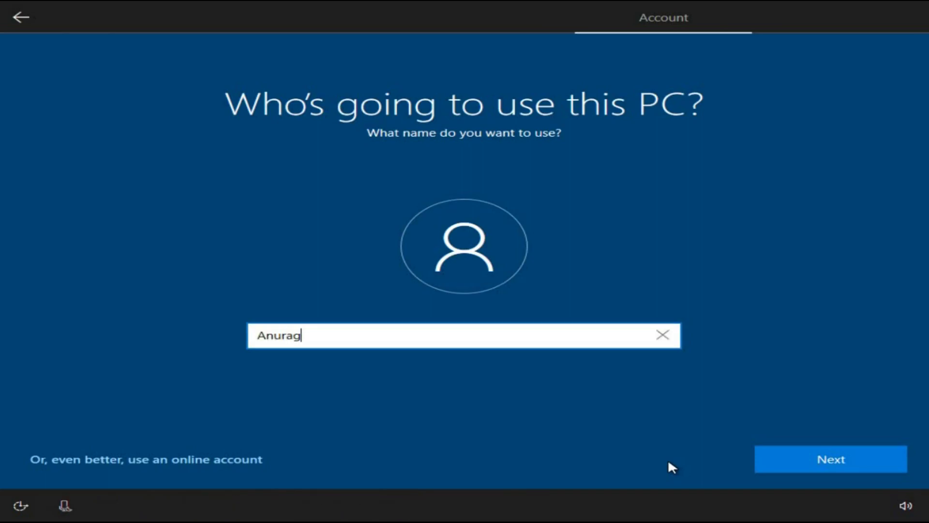
left_click(776, 464)
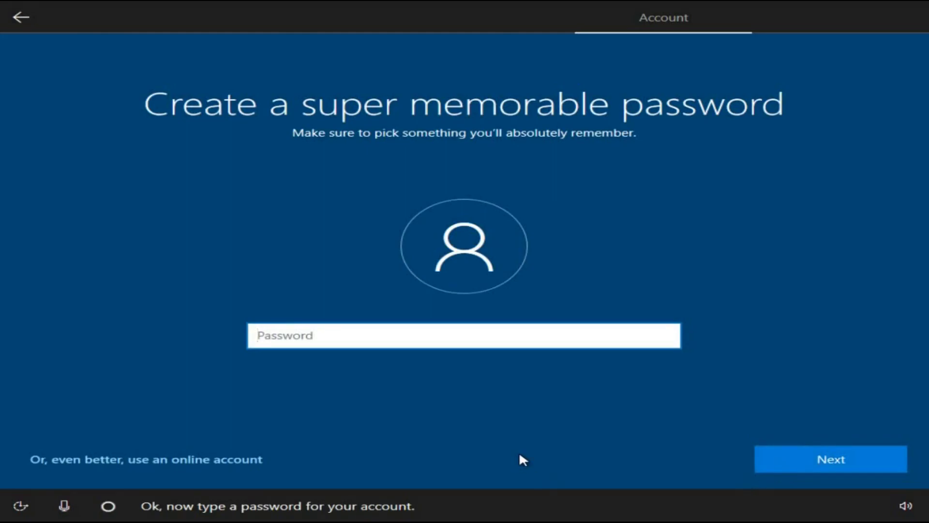
type("••••")
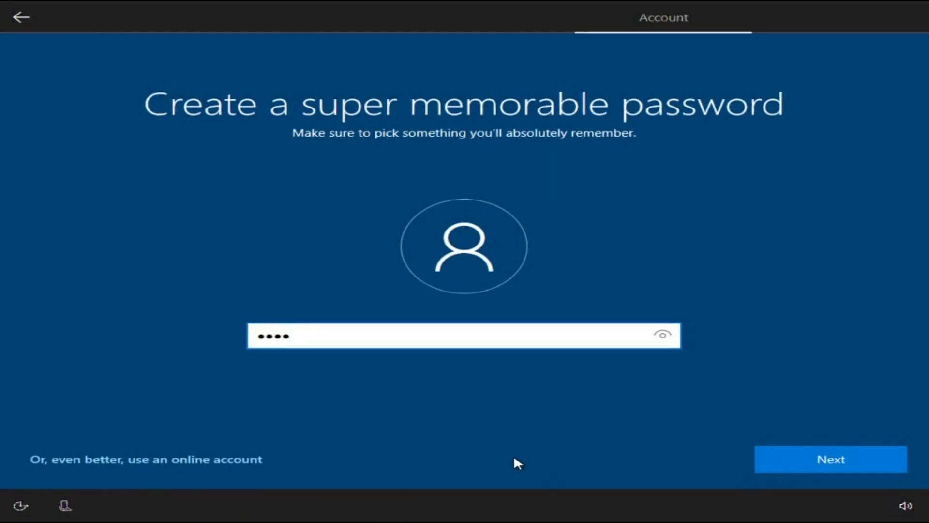
left_click(816, 457)
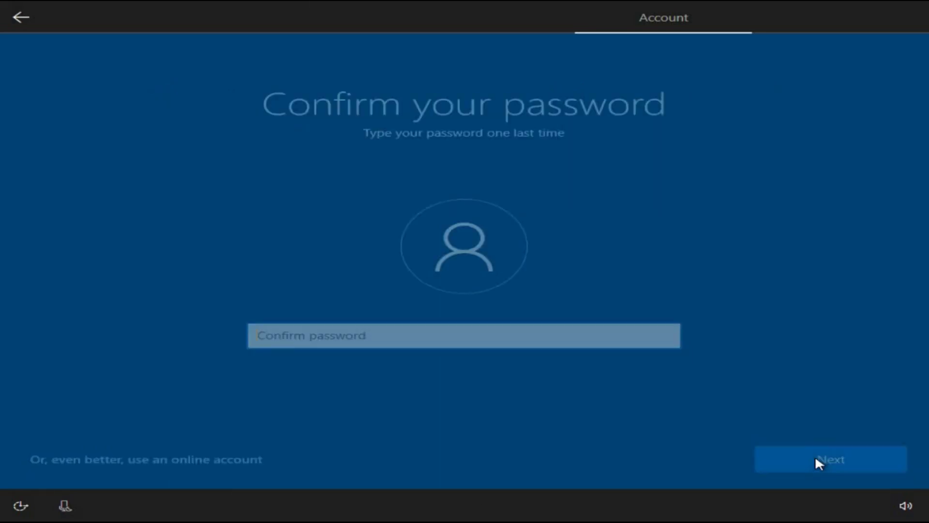
type("••••")
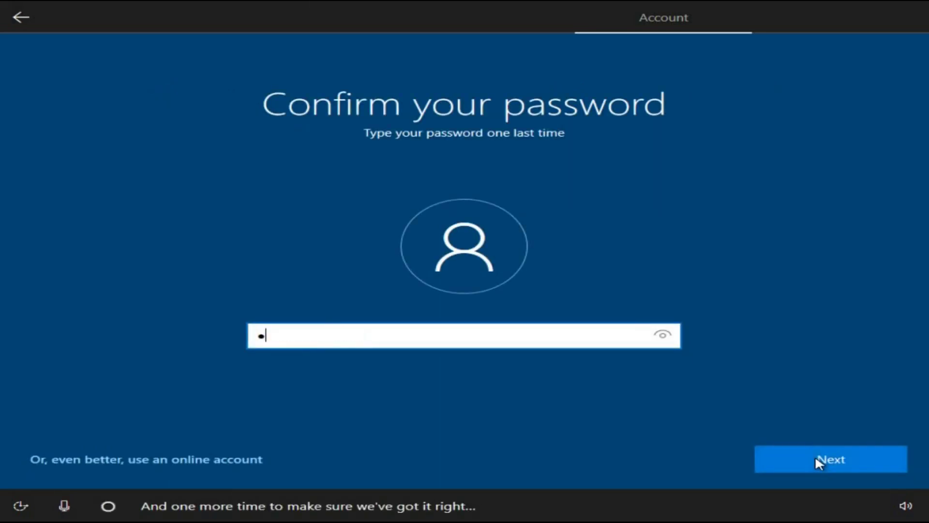
left_click(816, 457)
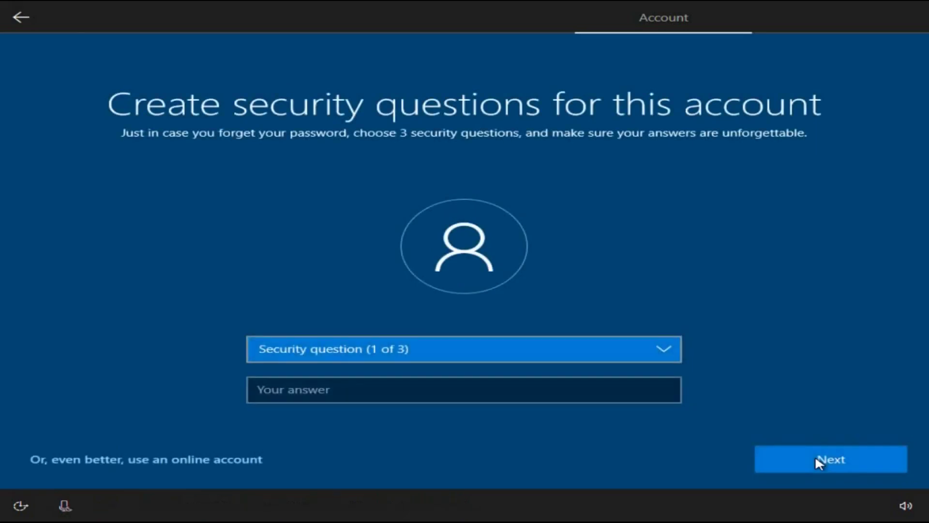
Choose the first pet's name as the first security question and enter its answer.
left_click(648, 357)
left_click(637, 368)
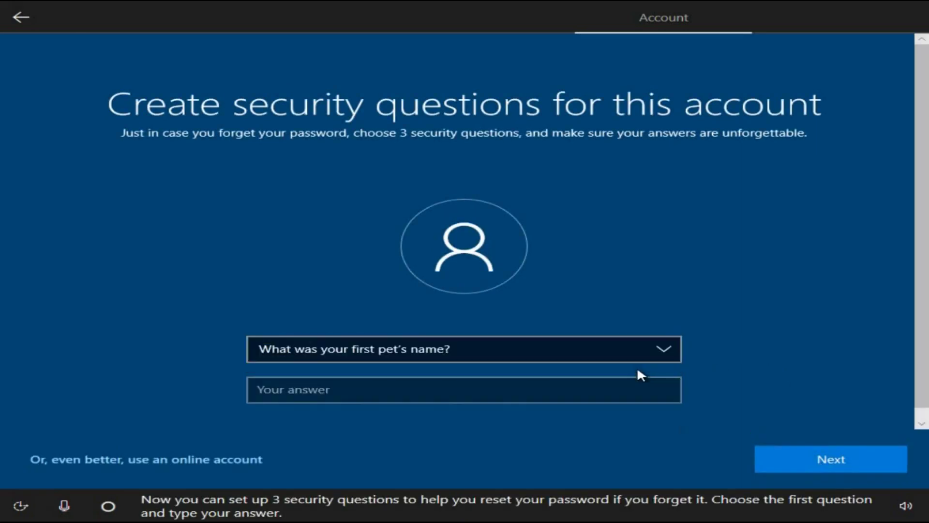
left_click(582, 387)
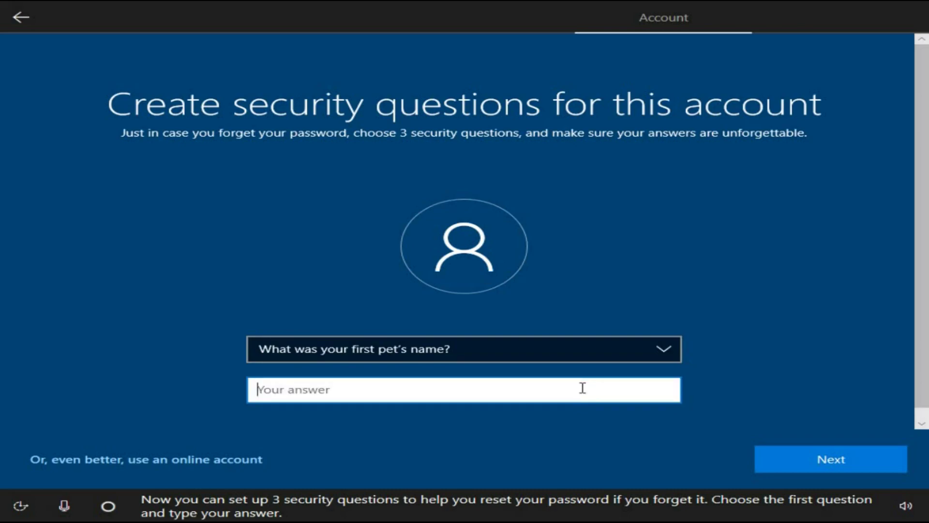
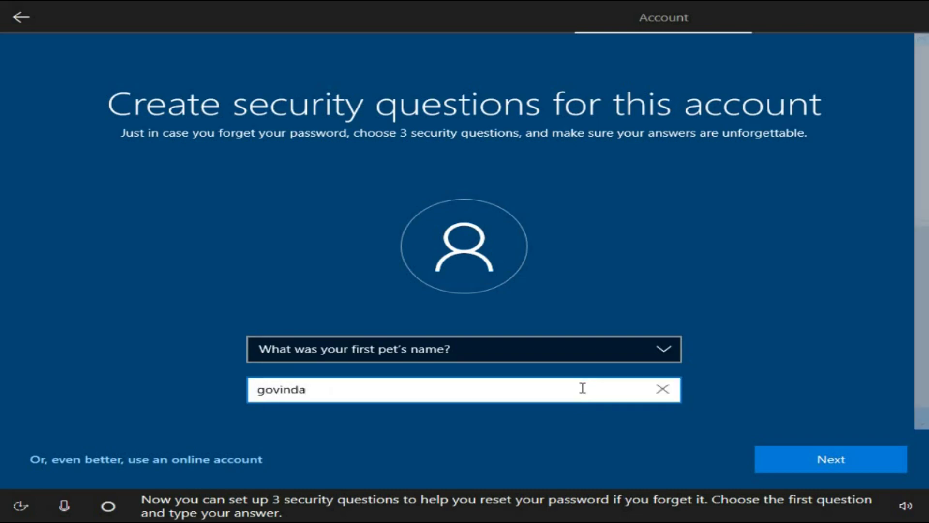
left_click(804, 458)
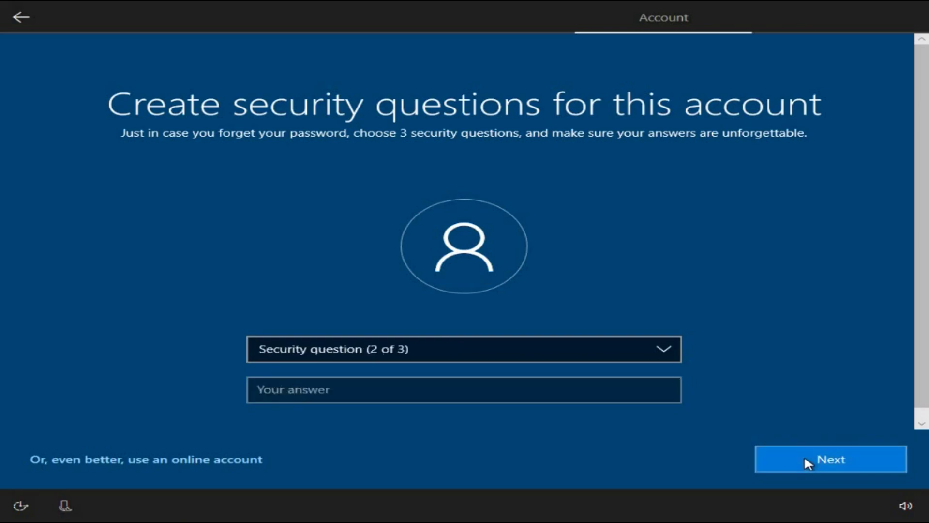
Choose the childhood nickname as the second security question and enter its answer.
left_click(508, 356)
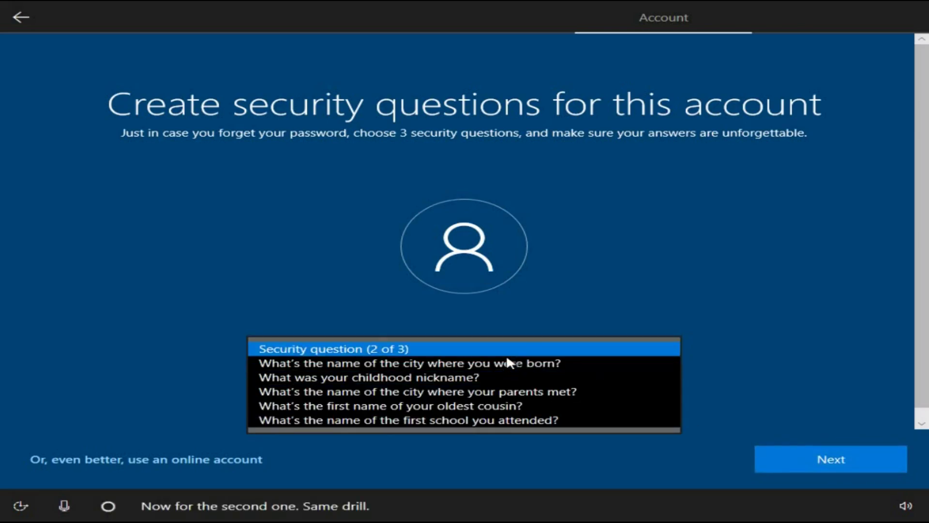
left_click(493, 376)
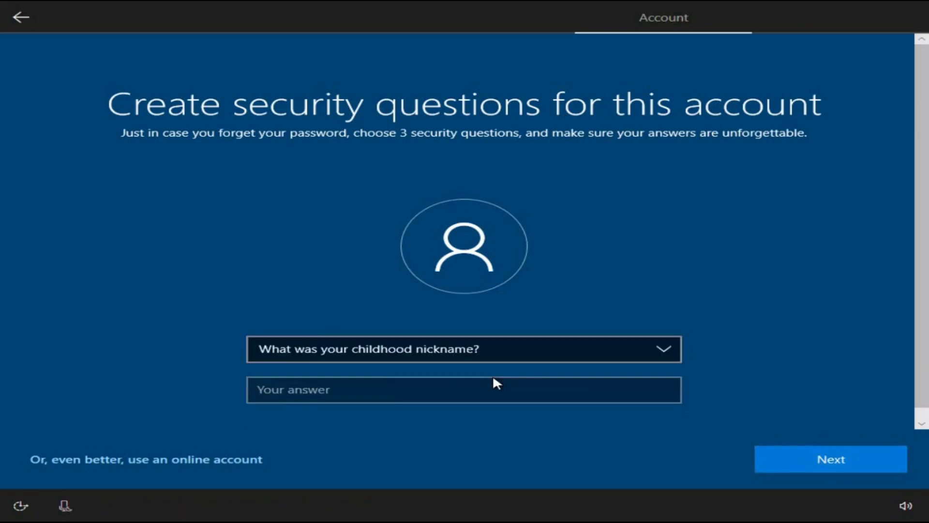
left_click(486, 390)
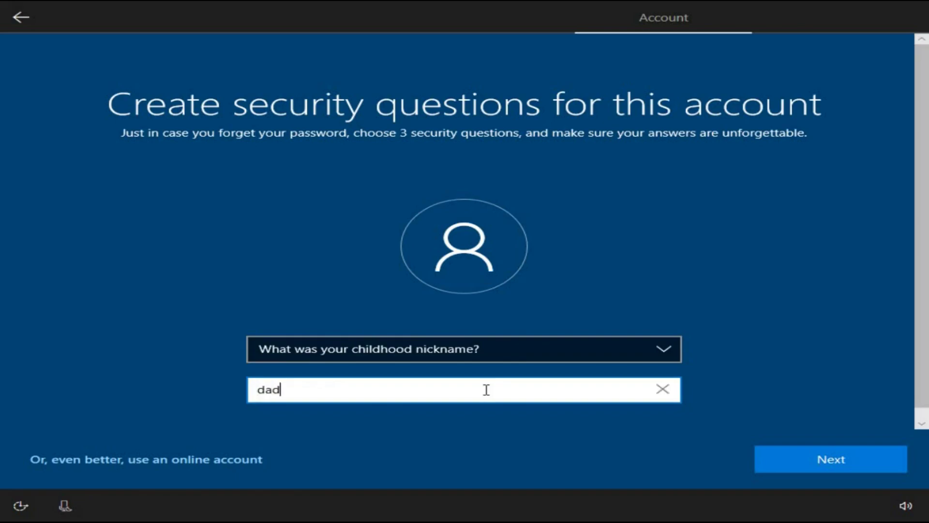
left_click(869, 456)
Choose the birth city as the third security question, enter its answer and continue.
left_click(432, 353)
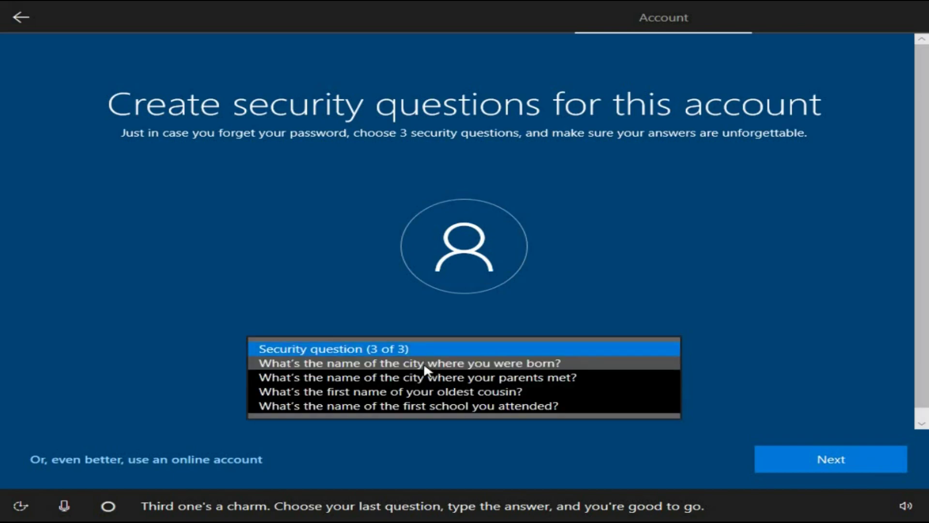
left_click(423, 362)
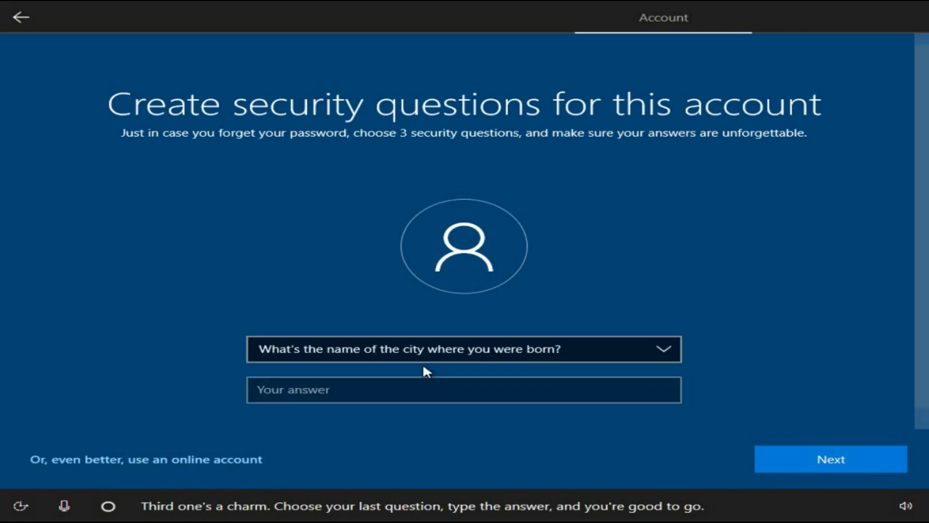
left_click(417, 390)
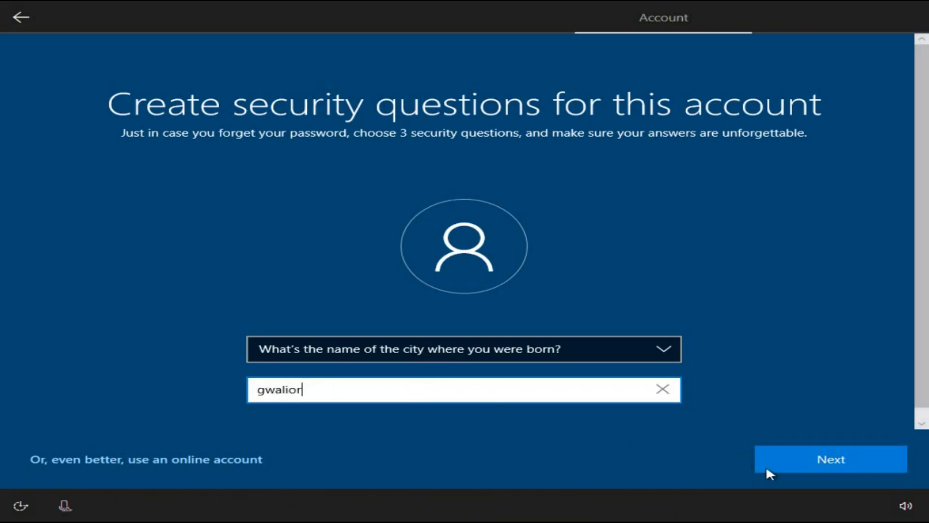
left_click(792, 471)
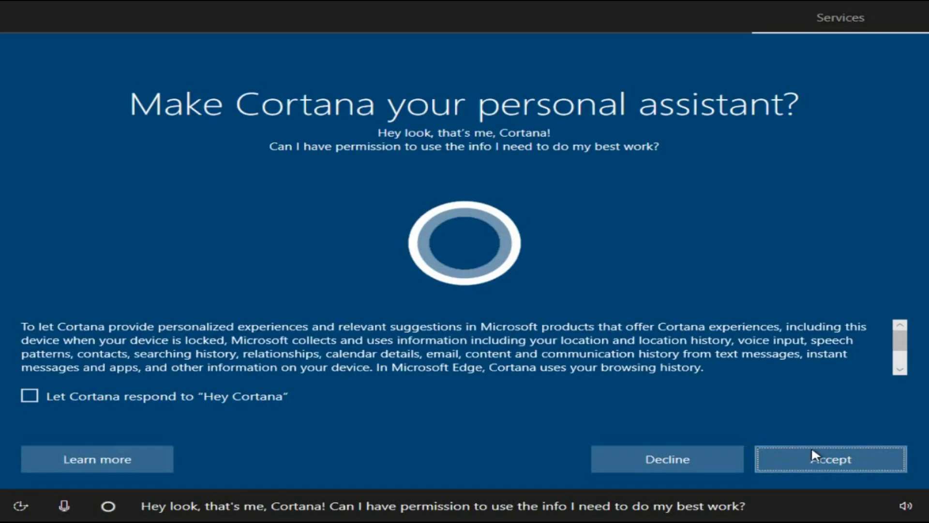
Accept Cortana, activity history sharing and the recommended privacy settings.
left_click(812, 450)
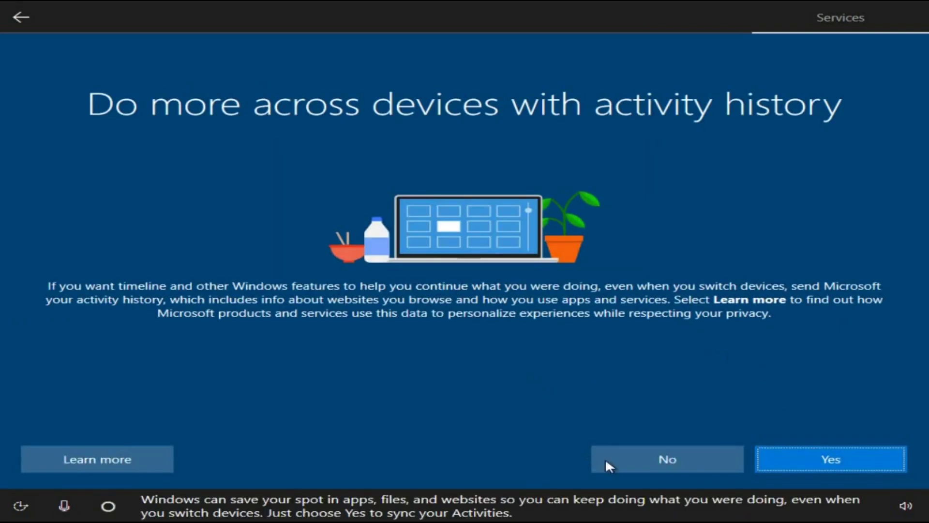
left_click(854, 453)
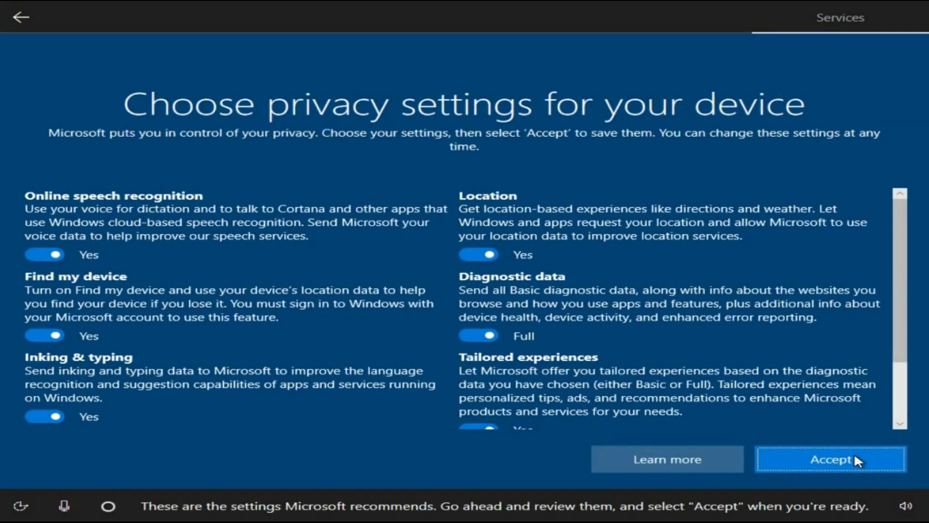
left_click(901, 411)
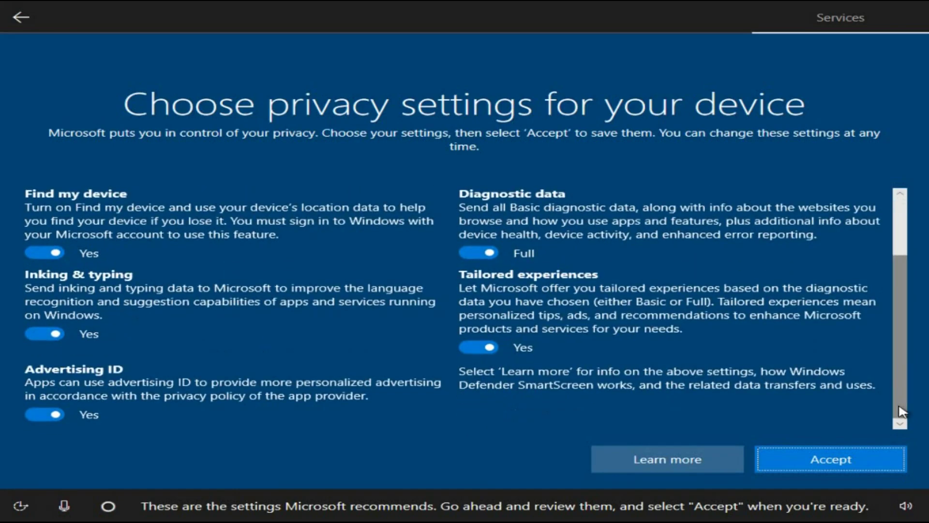
left_click(866, 462)
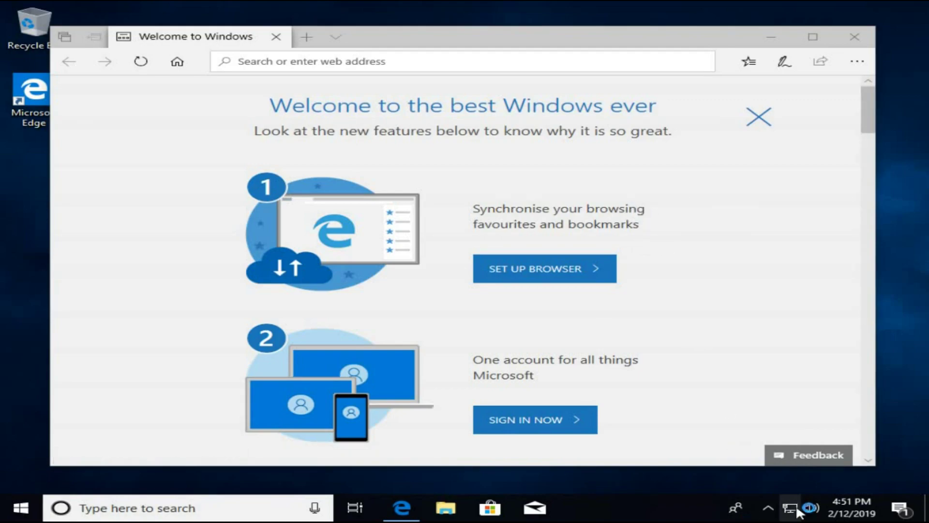
Search Bing for 'google' in Edge, then close the browser.
left_click(303, 64)
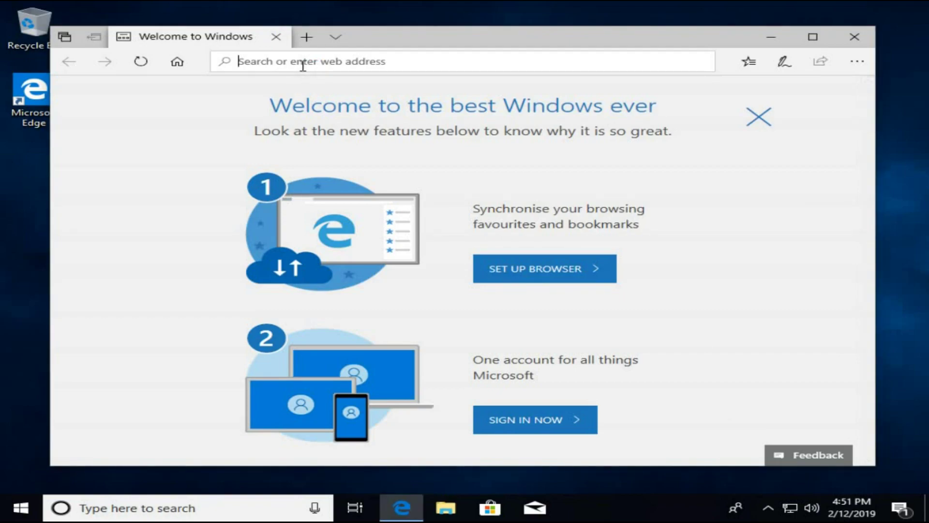
type("google")
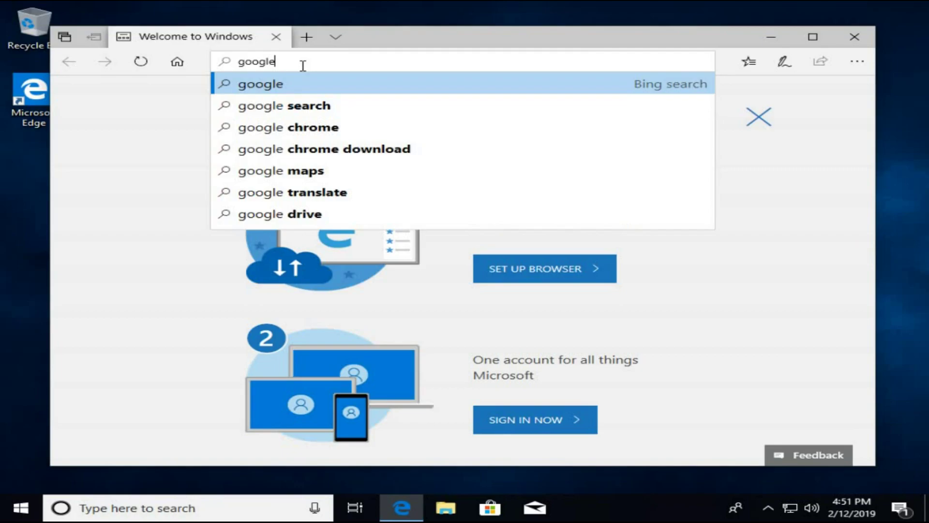
key("Return")
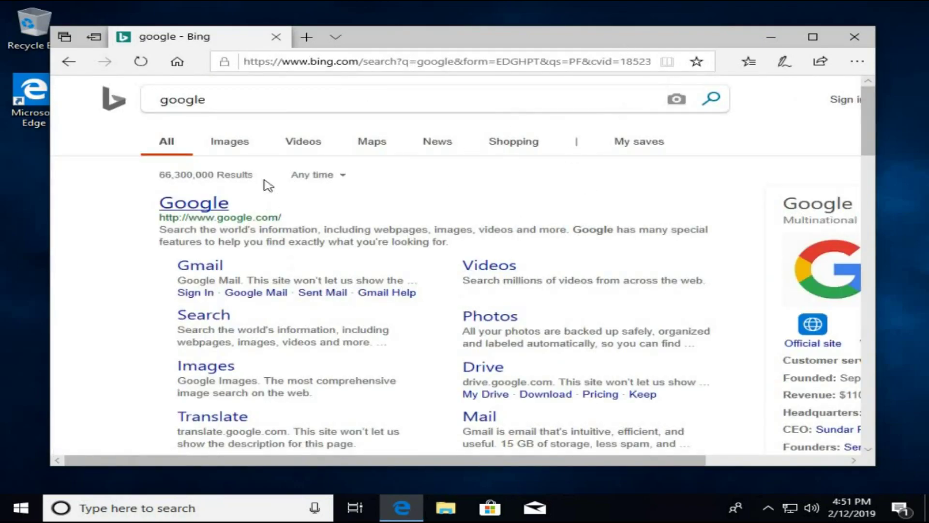
left_click(865, 38)
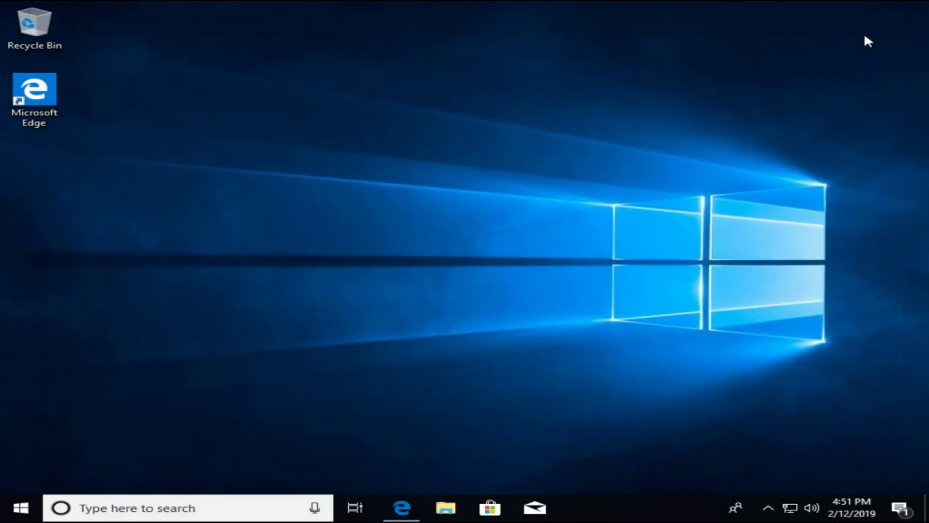
right_click(394, 214)
Show This PC in File Explorer and eject the disc from CD Drive (D:).
left_click(446, 509)
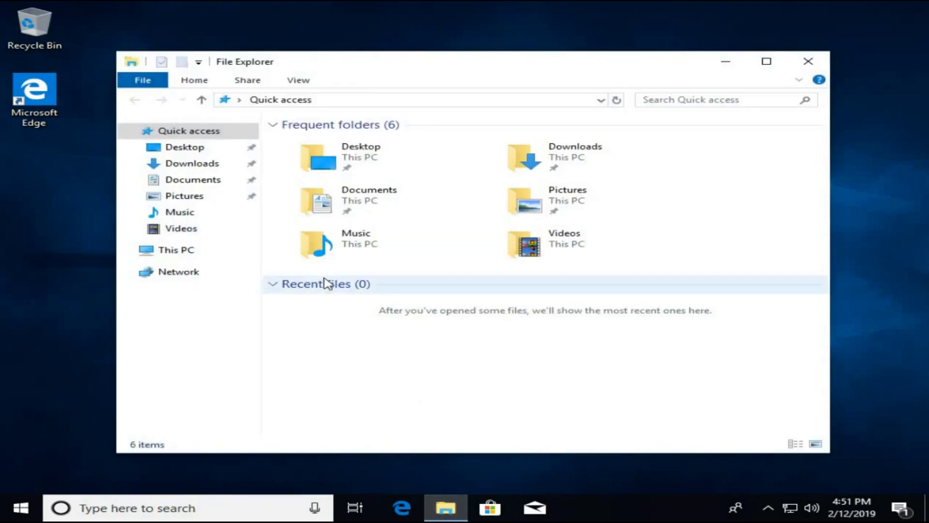
left_click(184, 256)
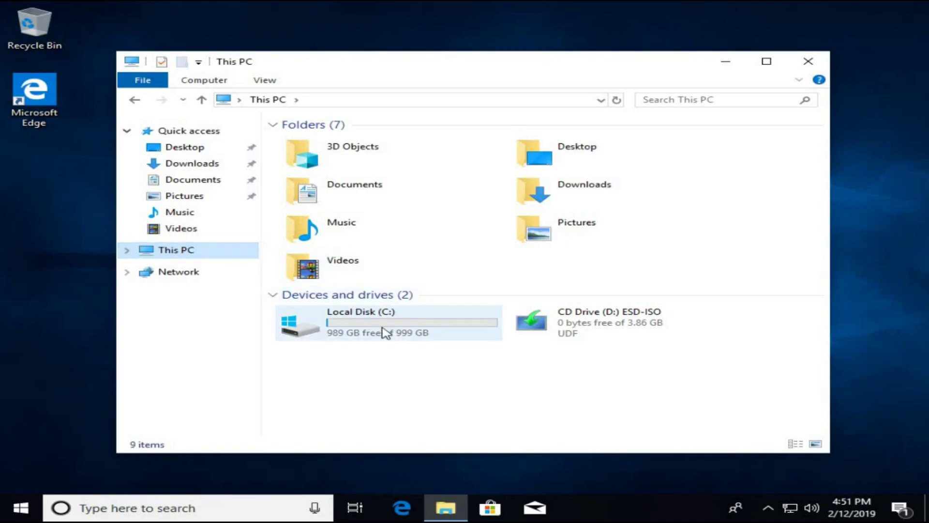
right_click(619, 329)
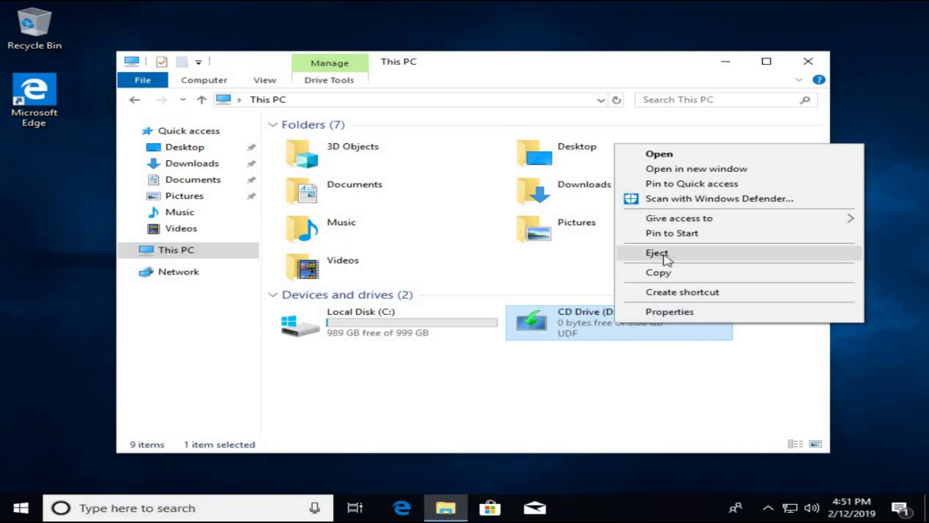
left_click(664, 257)
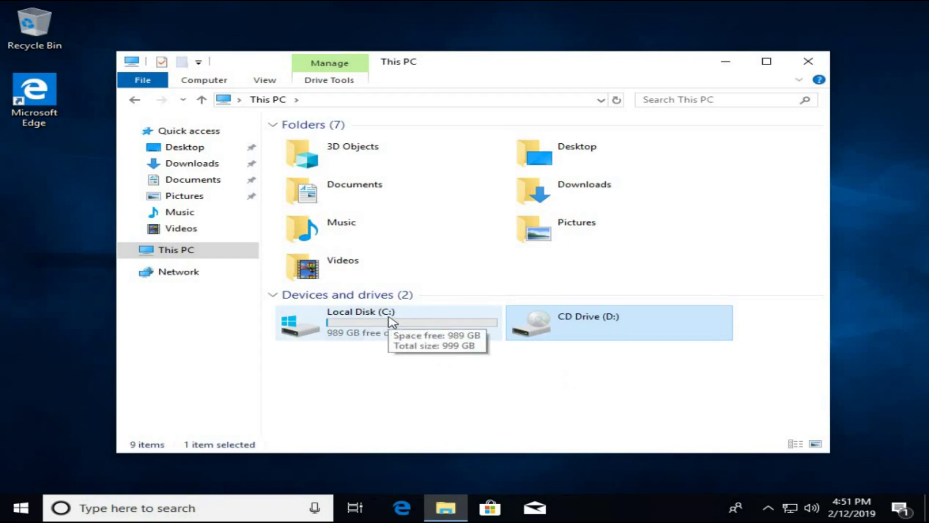
right_click(198, 256)
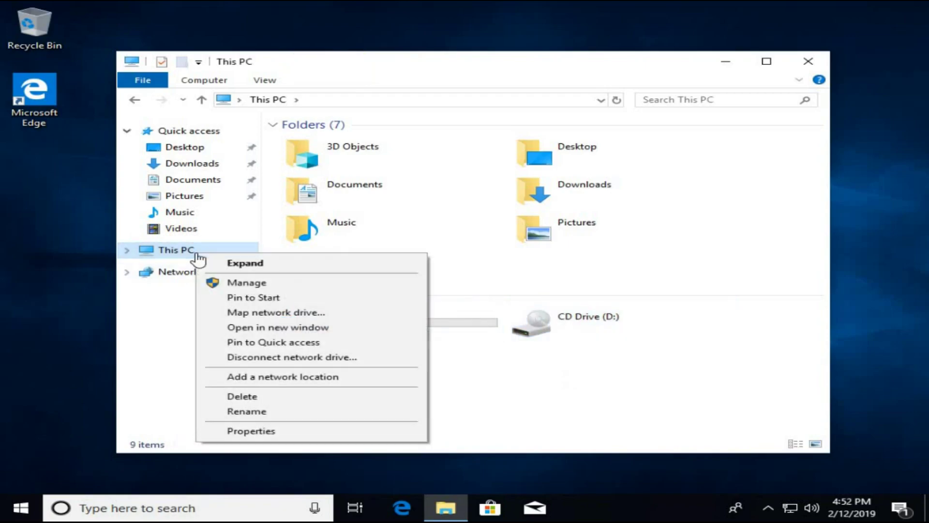
Open Disk Management in Computer Management and select the C: partition on Disk 0.
left_click(251, 283)
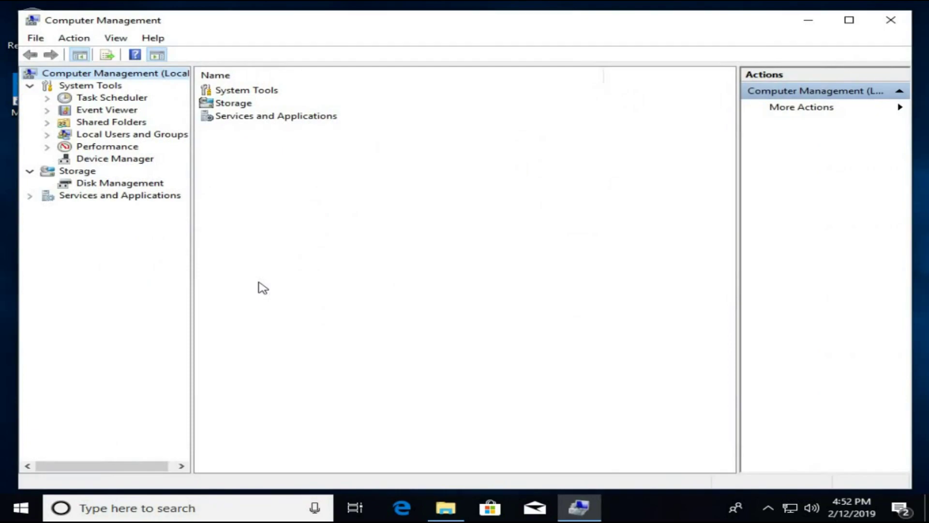
left_click(118, 185)
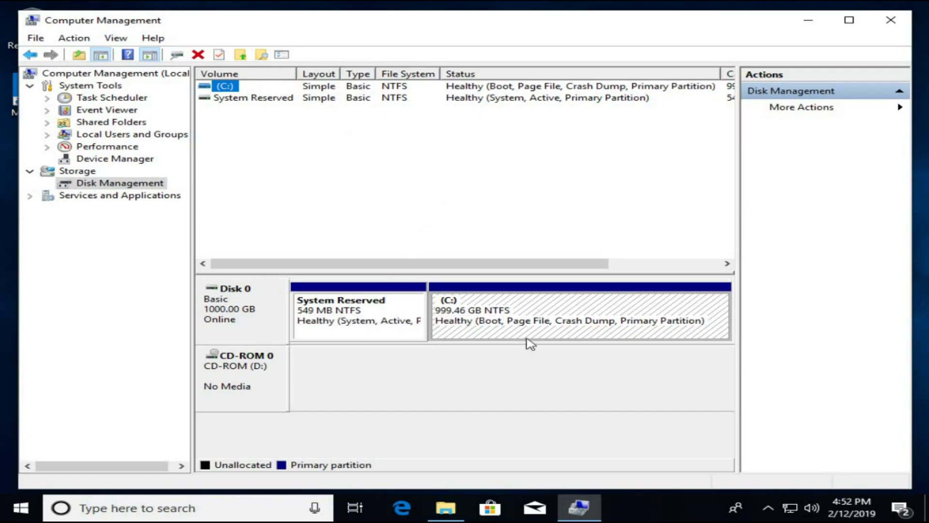
left_click(594, 324)
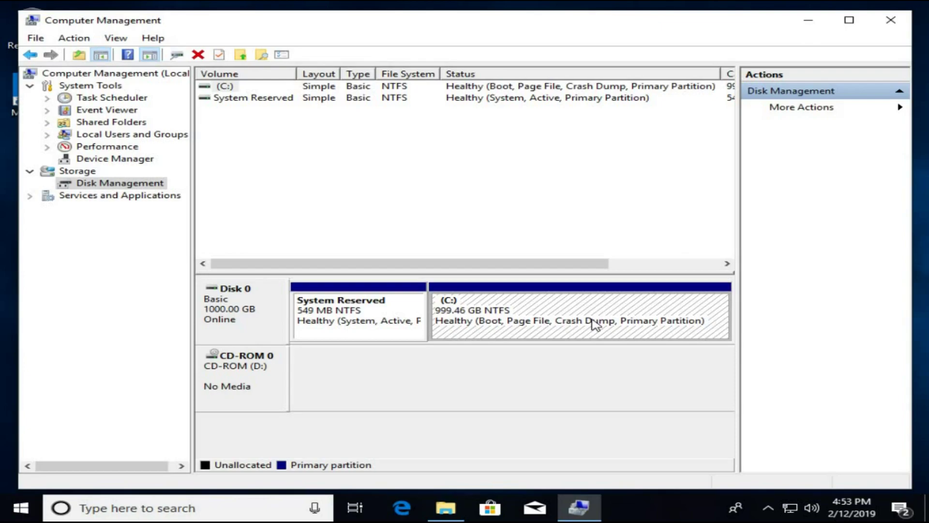
Shrink C: by 502427 MB, leaving 490.65 GB unallocated on Disk 0.
right_click(594, 324)
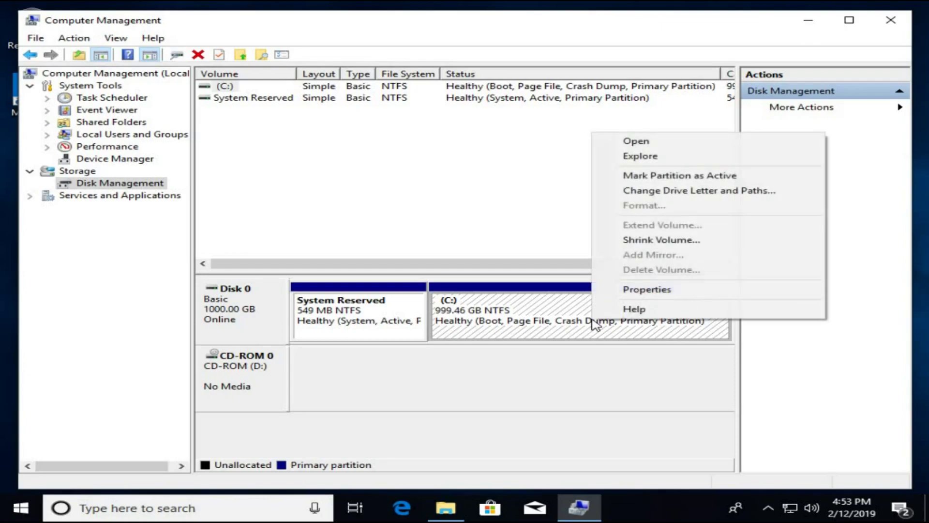
left_click(653, 241)
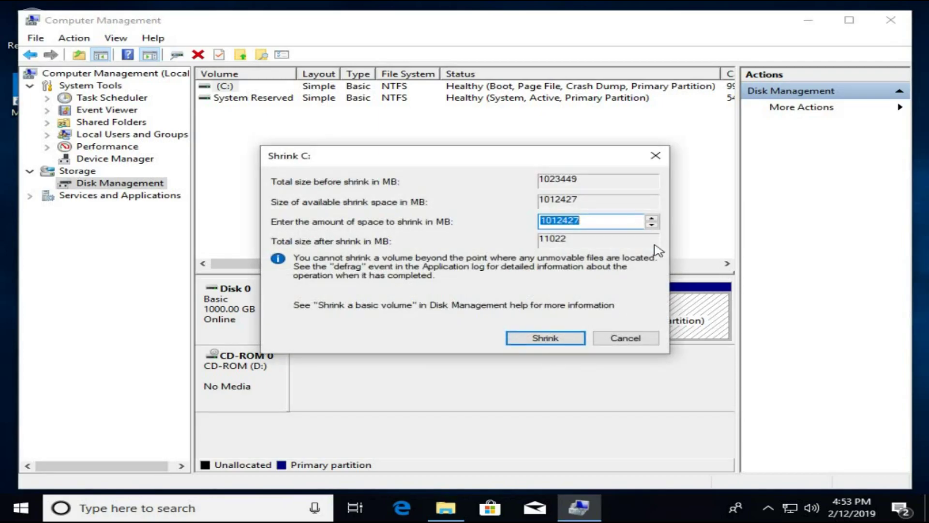
key("Home")
key("shift+Right")
key("shift+Right")
type("50")
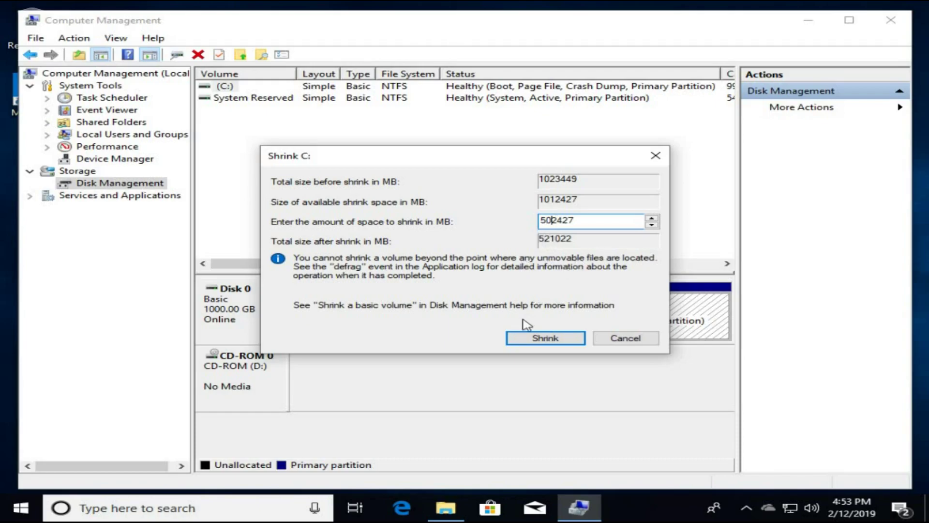
left_click(520, 339)
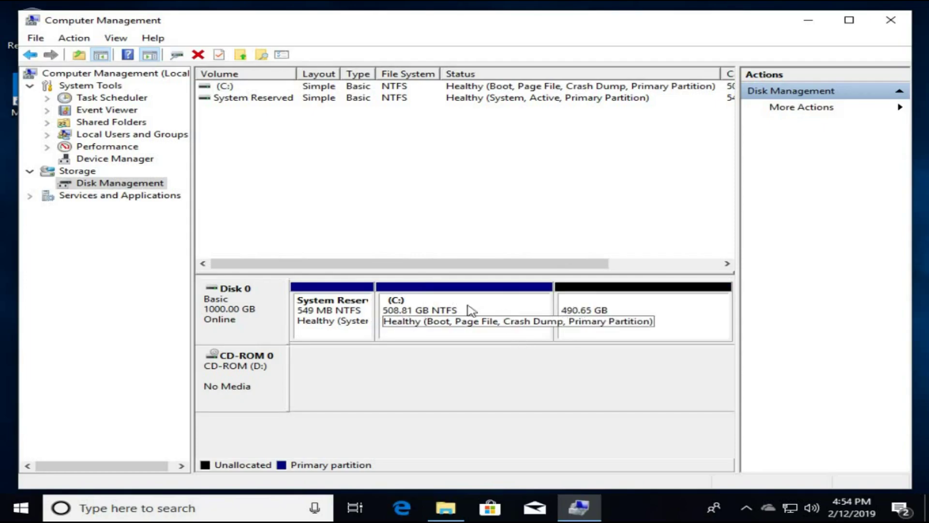
Start a new simple volume on the unallocated space, keeping 502426 MB and drive letter E.
left_click(640, 321)
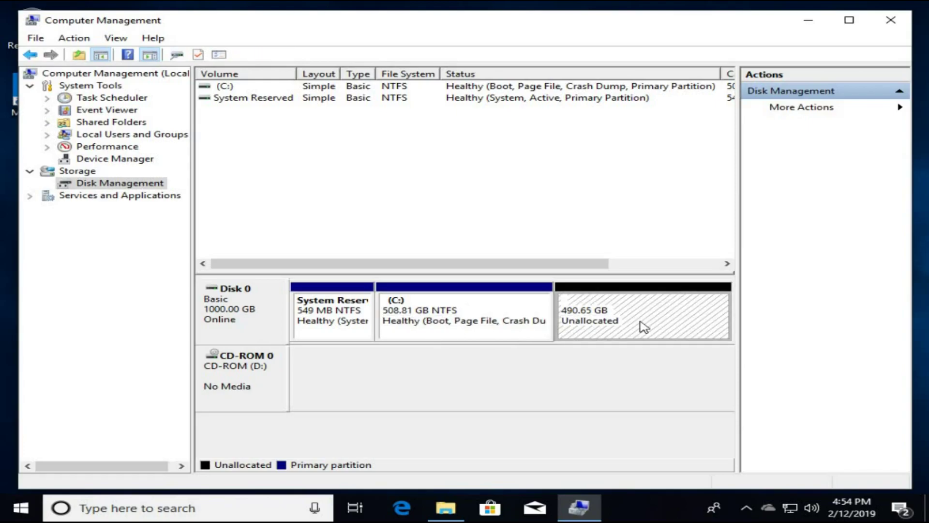
right_click(640, 321)
left_click(677, 333)
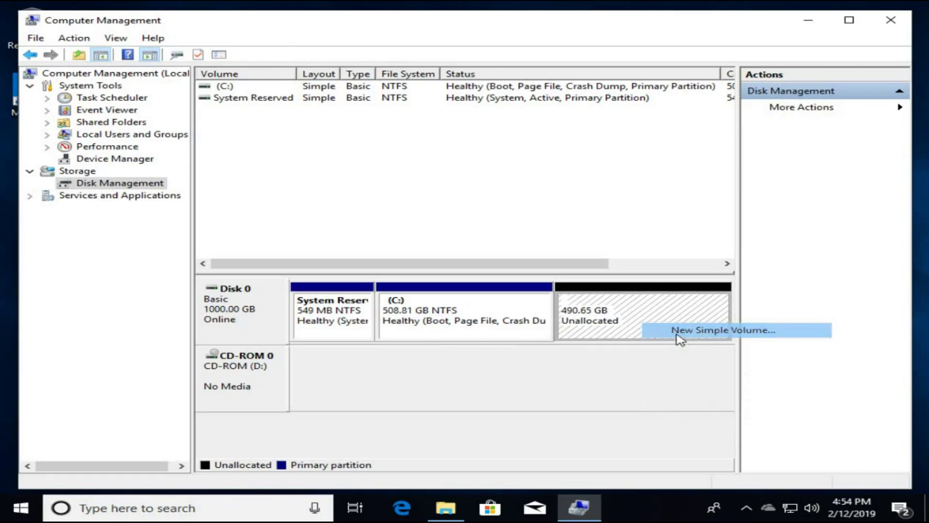
left_click(571, 331)
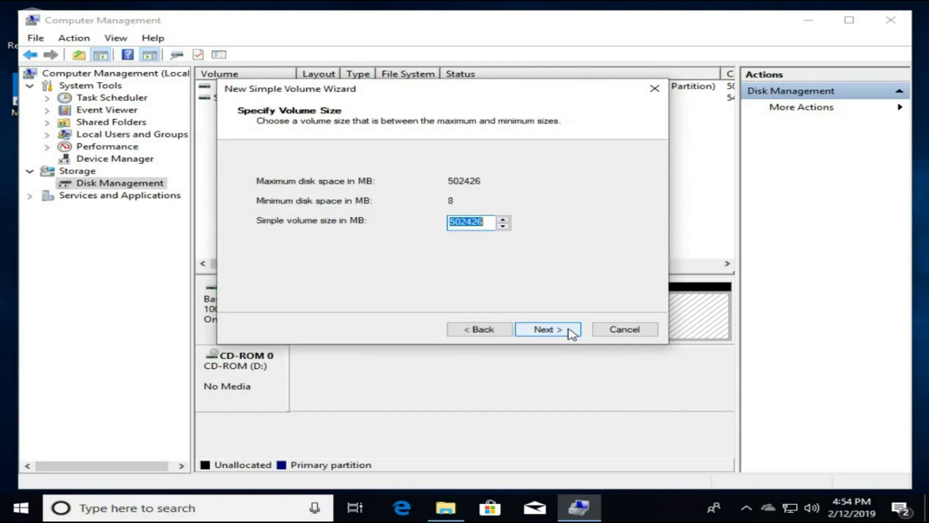
left_click(571, 331)
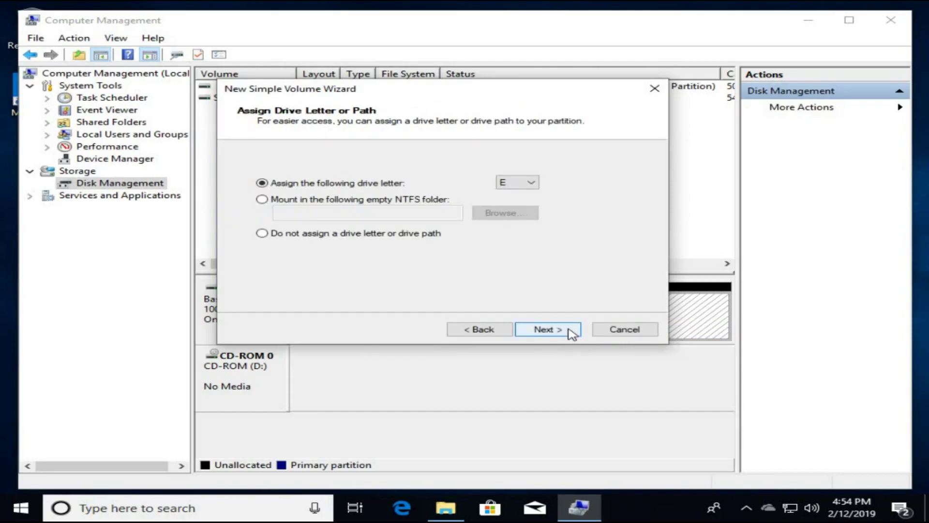
left_click(569, 330)
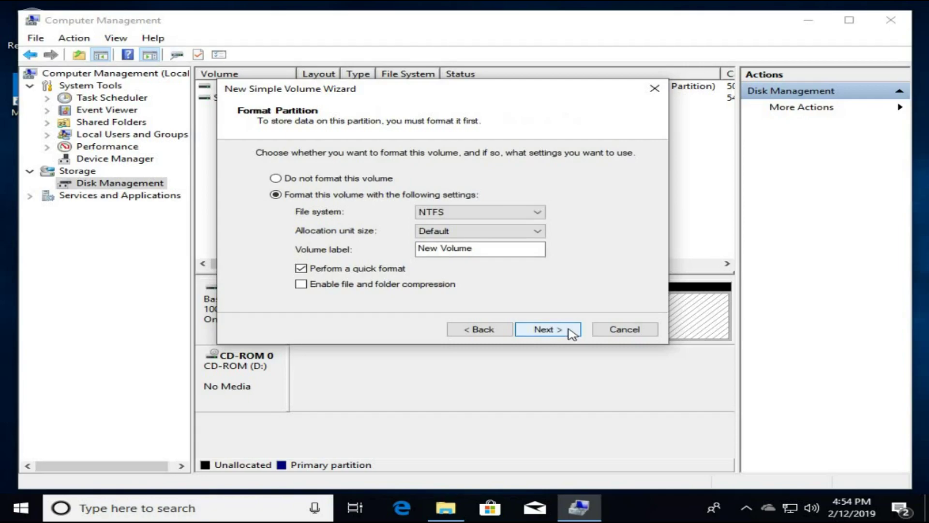
Label the new NTFS volume 'Data Volume', finish the wizard and close Computer Management.
double_click(517, 252)
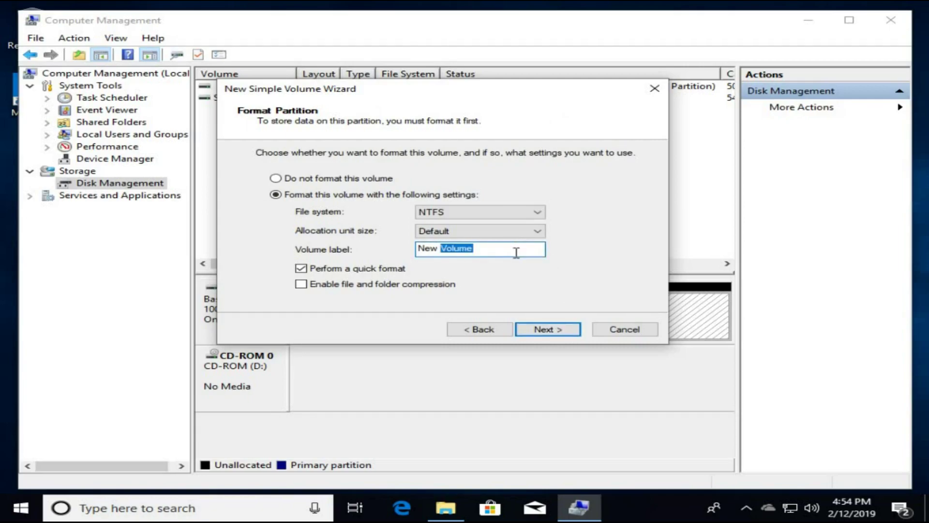
key("ctrl+a")
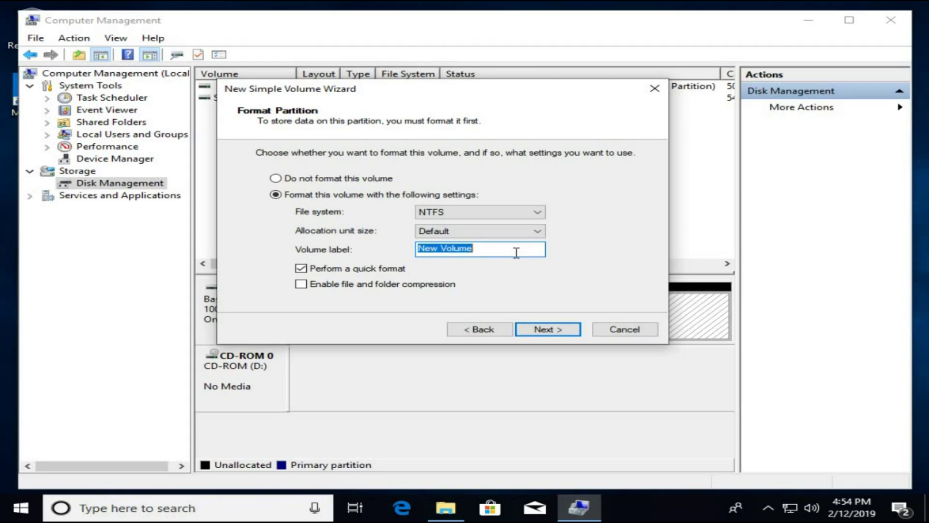
type("Data")
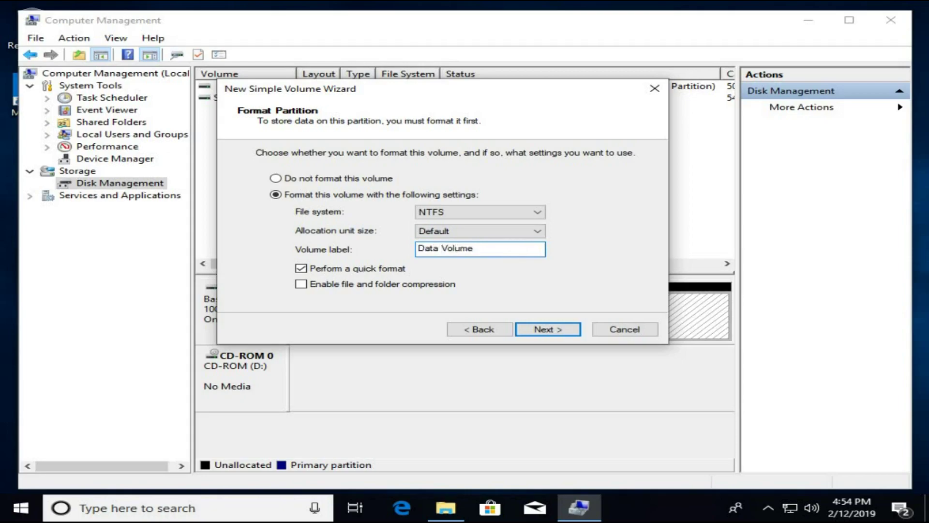
left_click(543, 331)
left_click(545, 333)
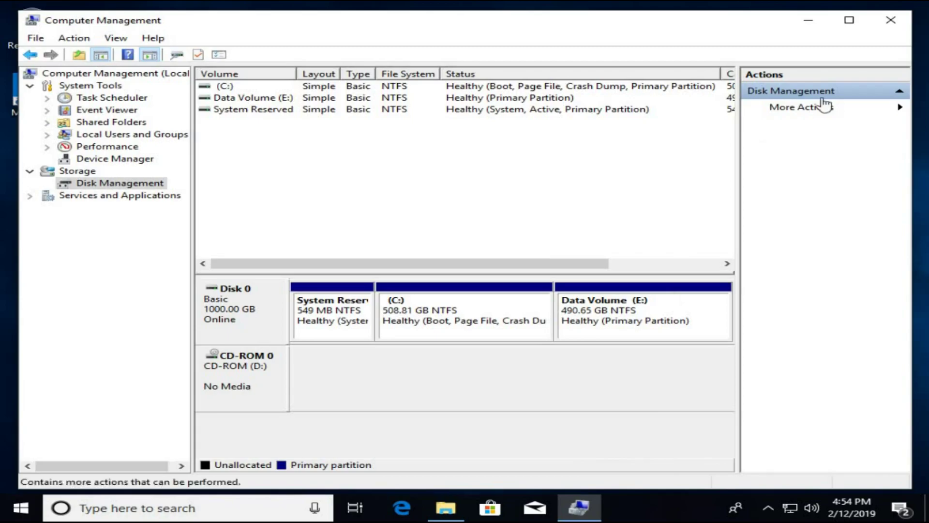
left_click(891, 19)
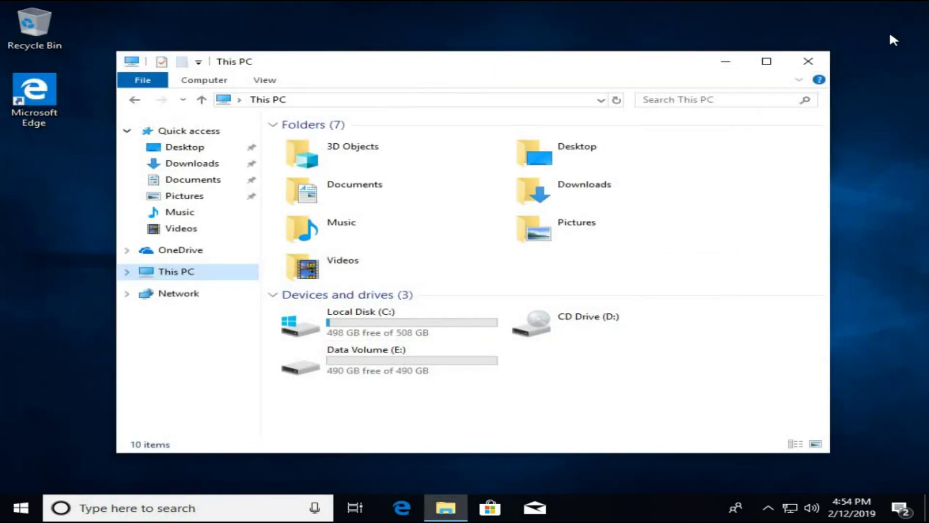
Browse the contents of Local Disk (C:), then open the empty Data Volume (E:) drive.
double_click(396, 331)
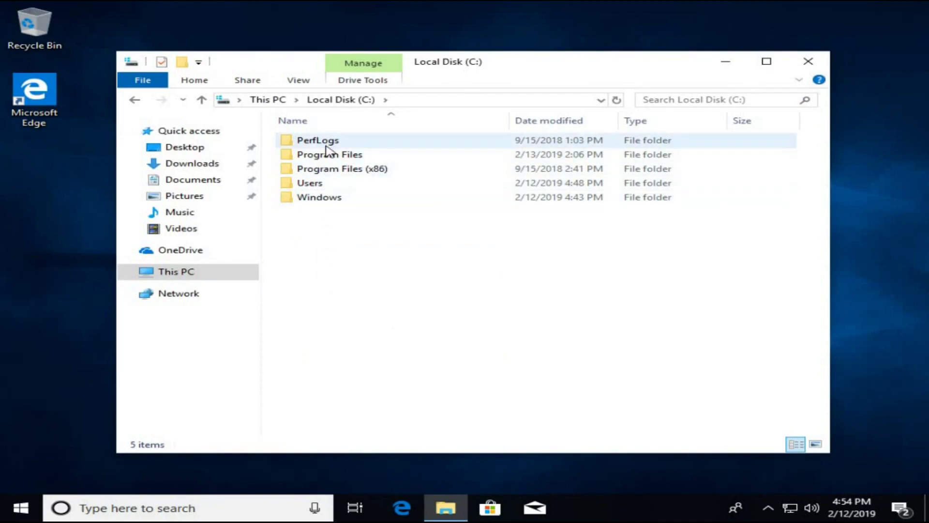
left_click(277, 104)
double_click(394, 374)
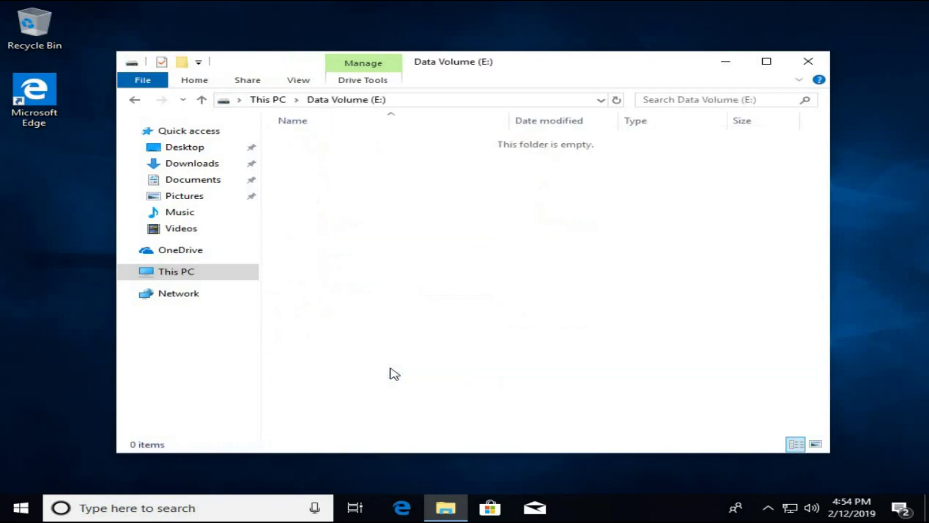
Check Data Volume (E:) properties to confirm 490 GB free, then close File Explorer.
right_click(432, 190)
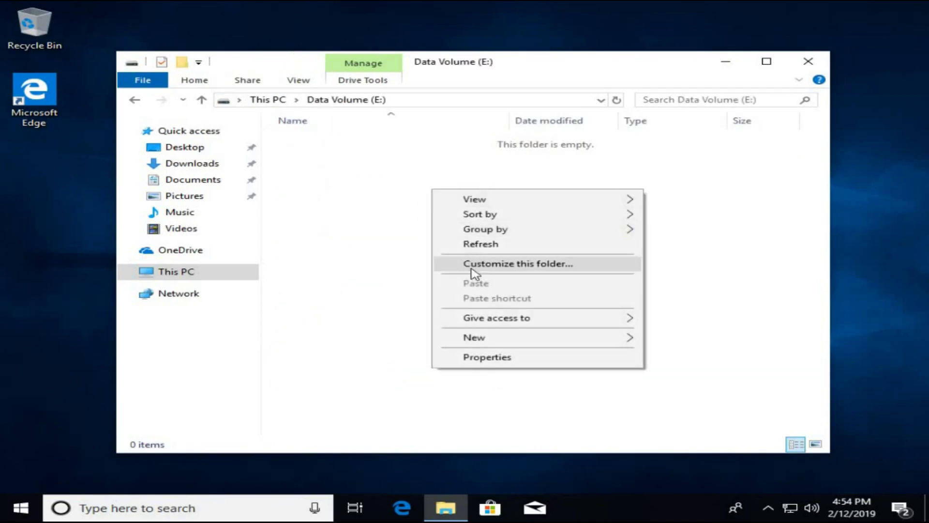
left_click(484, 358)
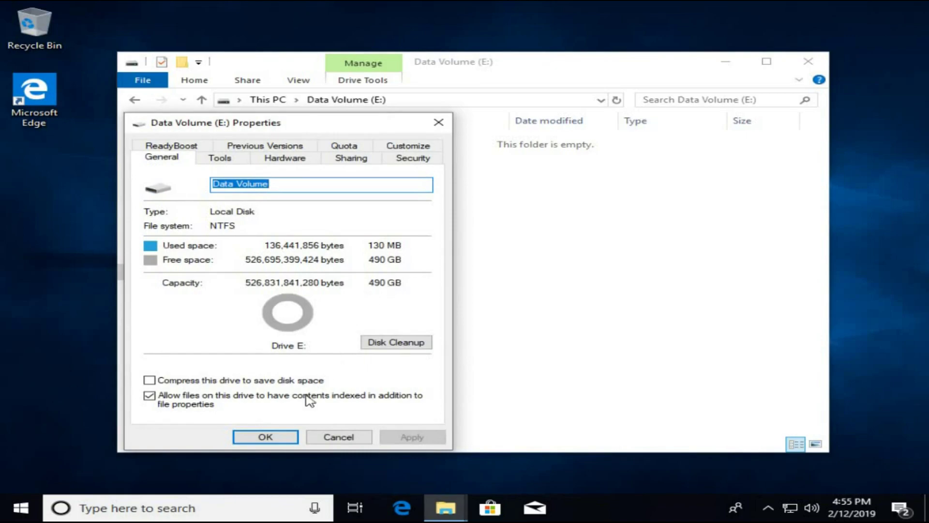
left_click(271, 438)
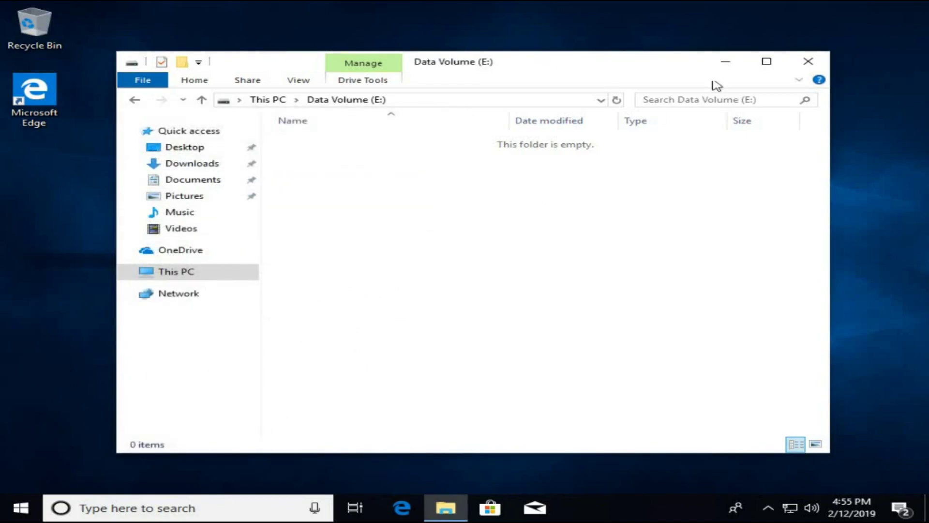
left_click(796, 64)
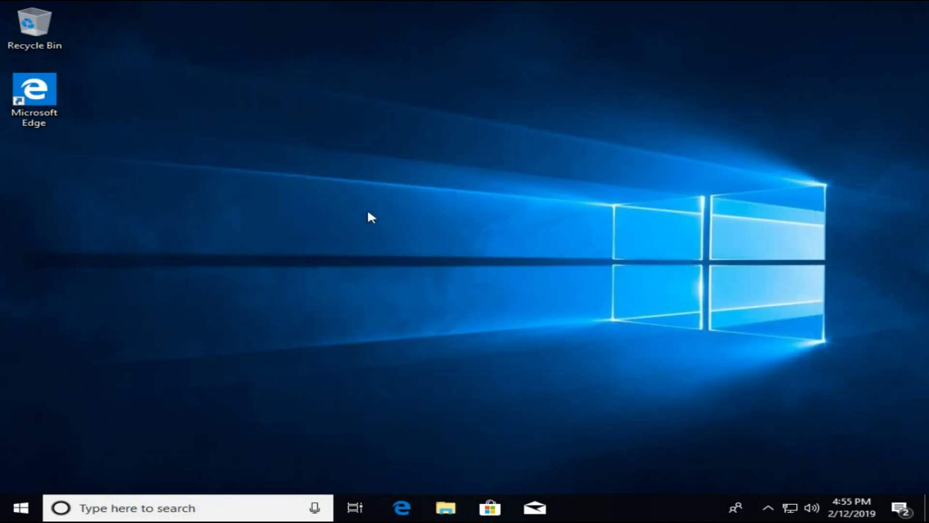
Refresh the desktop, then use the Start menu's power options to shut down Windows.
right_click(420, 225)
left_click(457, 268)
left_click(9, 514)
left_click(14, 476)
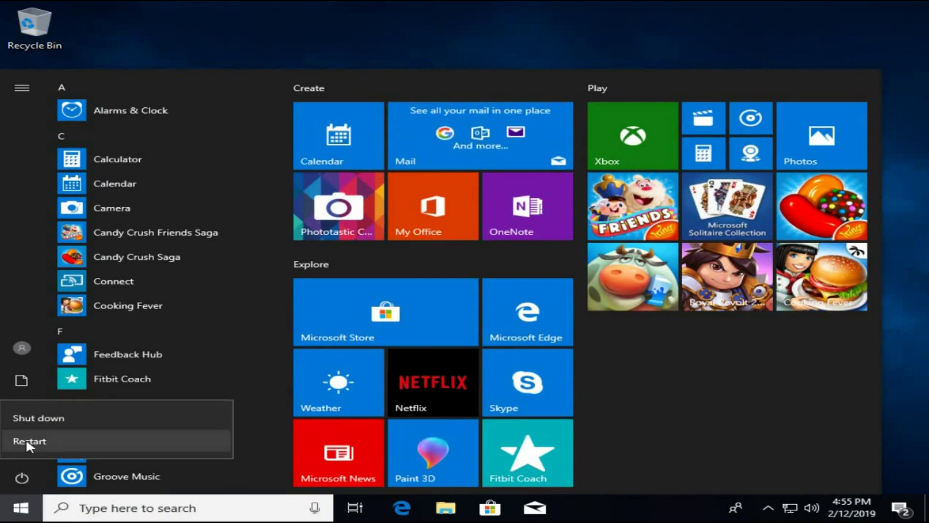
left_click(39, 417)
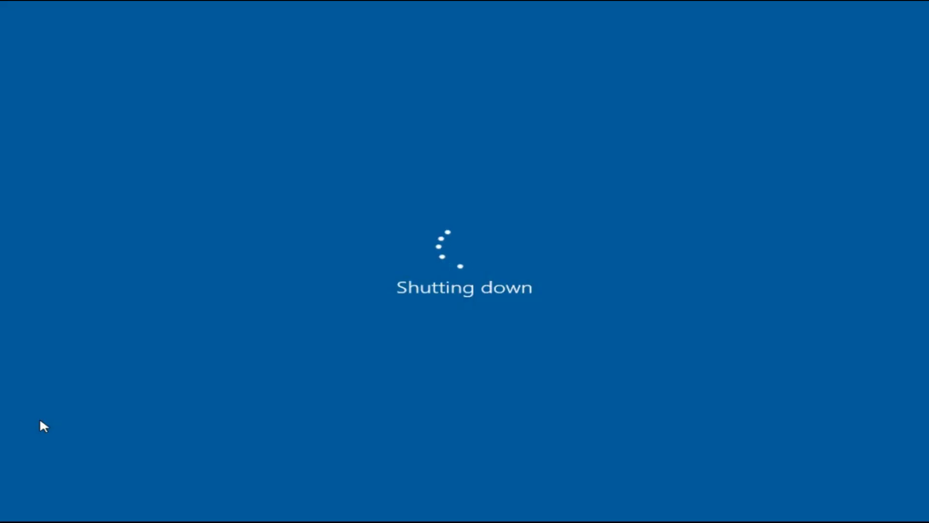